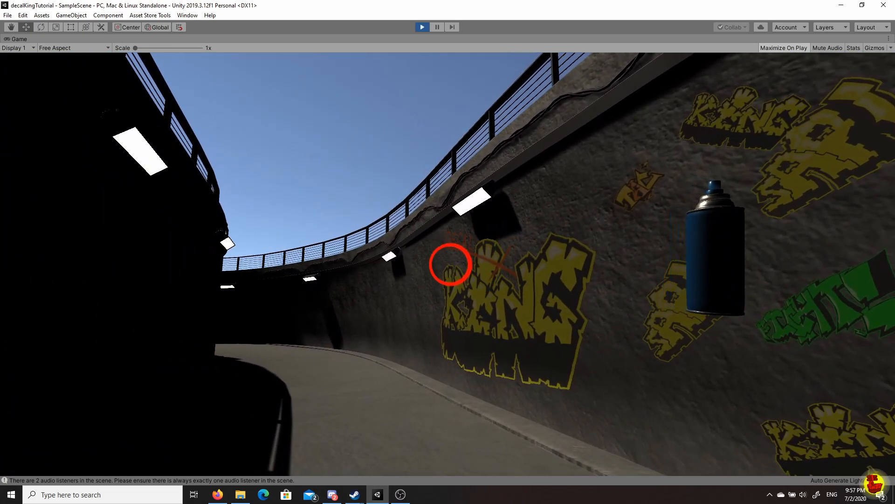
Walk up to the graffiti wall in play mode and spray two tags, including FIGHT!, onto it.
{"action": "key", "text": "w"}
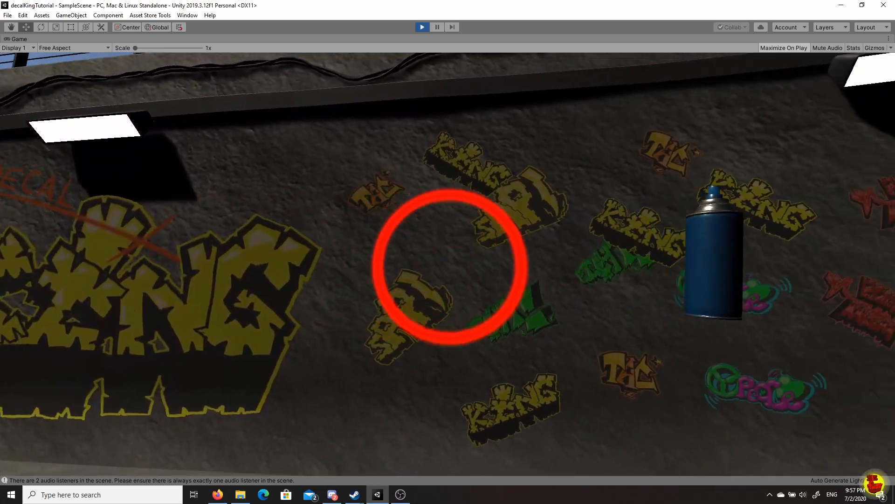
{"action": "key", "text": "w"}
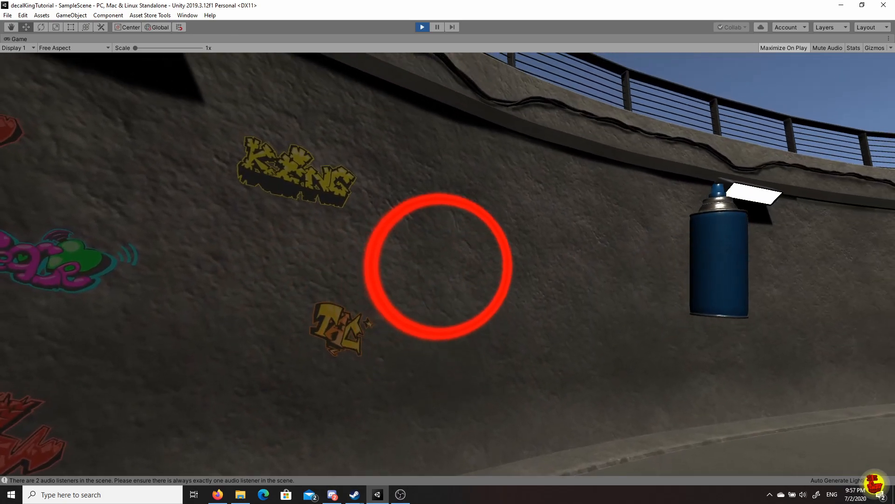
{"action": "left_click", "coordinate": [438, 265]}
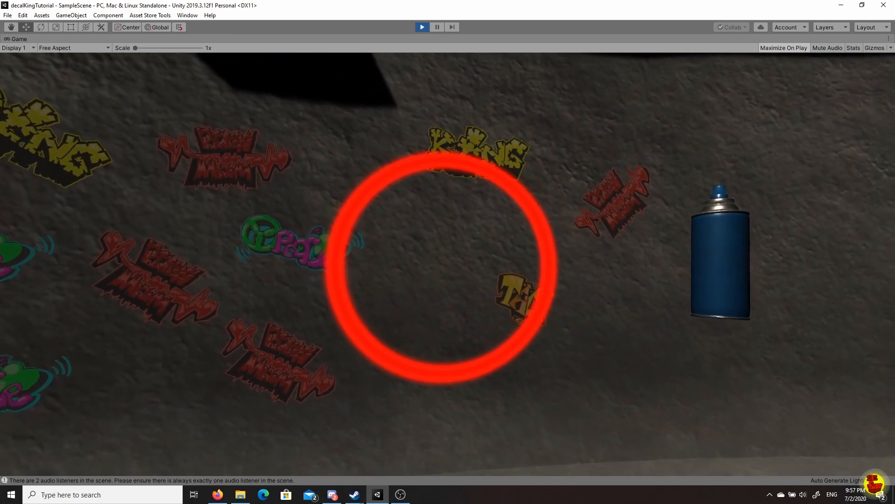
{"action": "left_click", "coordinate": [441, 268]}
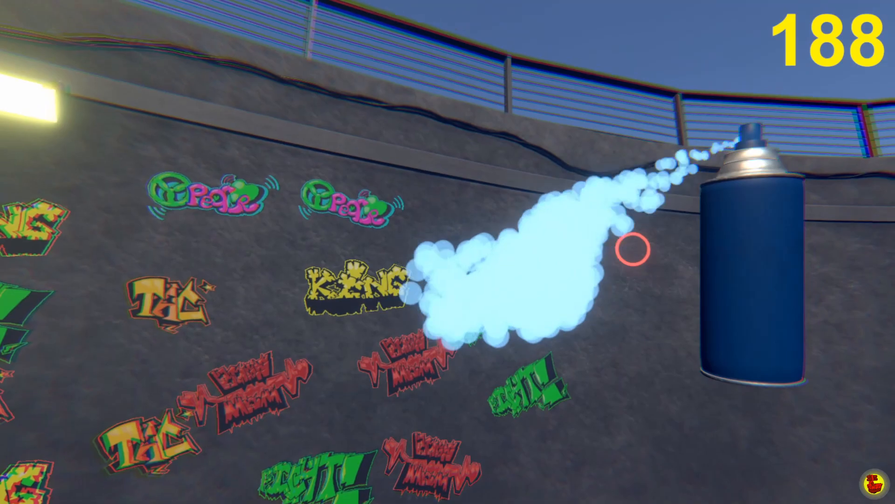
Spray a long series of tags, including FIGHT! and Peace, along the wall until 229 decals exist.
{"action": "left_click", "coordinate": [632, 249]}
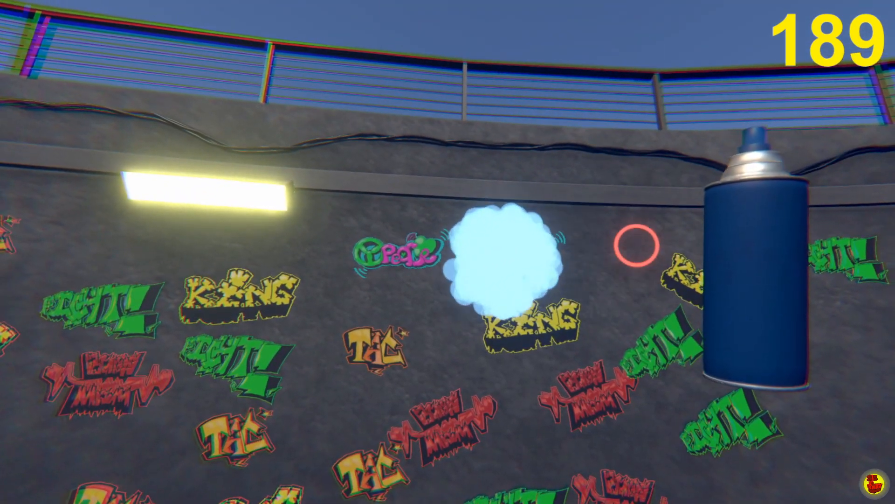
{"action": "left_click", "coordinate": [641, 248]}
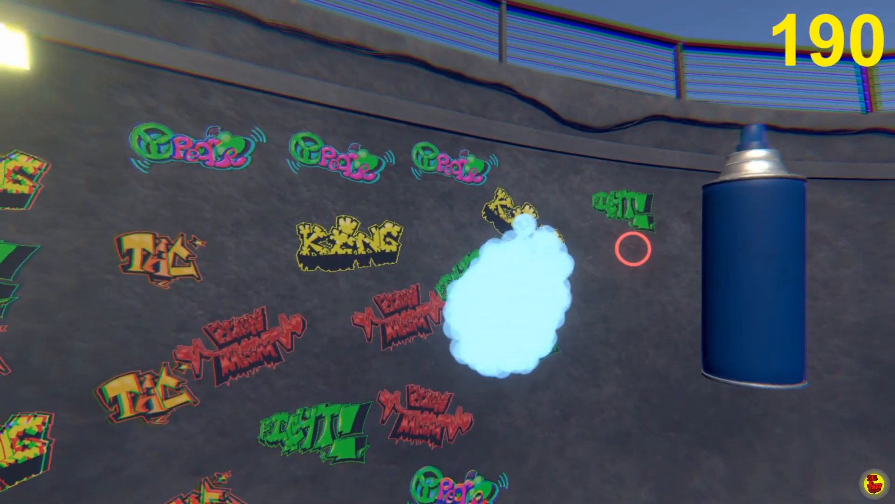
{"action": "left_click", "coordinate": [633, 247]}
{"action": "left_click", "coordinate": [633, 248]}
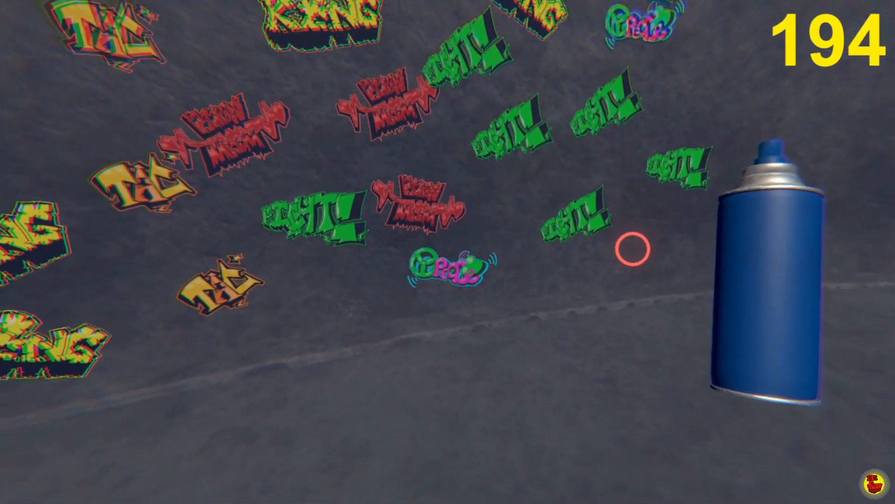
{"action": "left_click", "coordinate": [633, 249]}
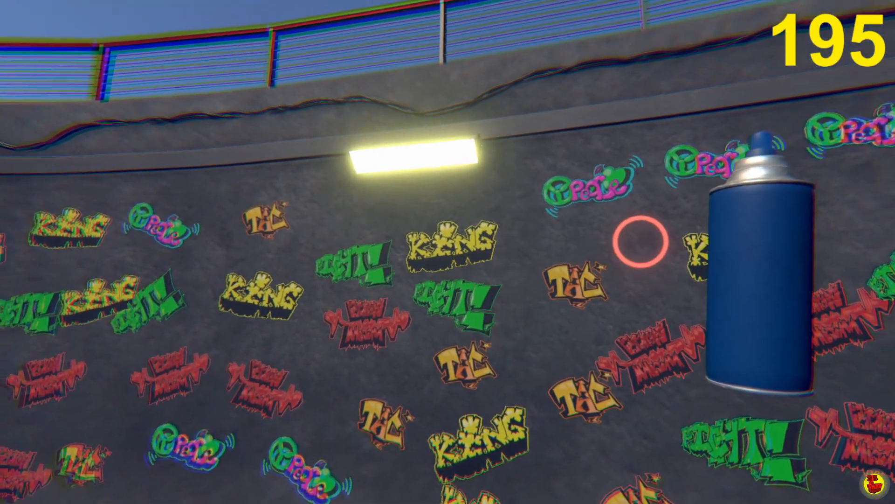
{"action": "left_click", "coordinate": [638, 241]}
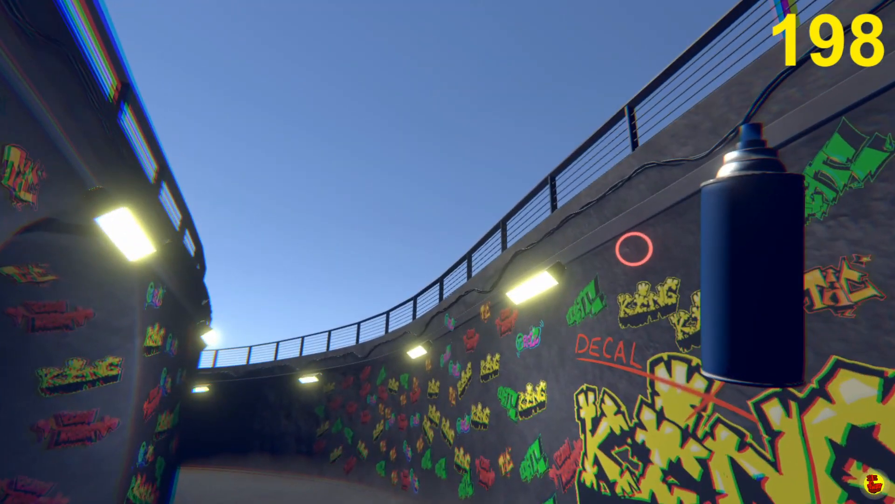
{"action": "left_click", "coordinate": [635, 249]}
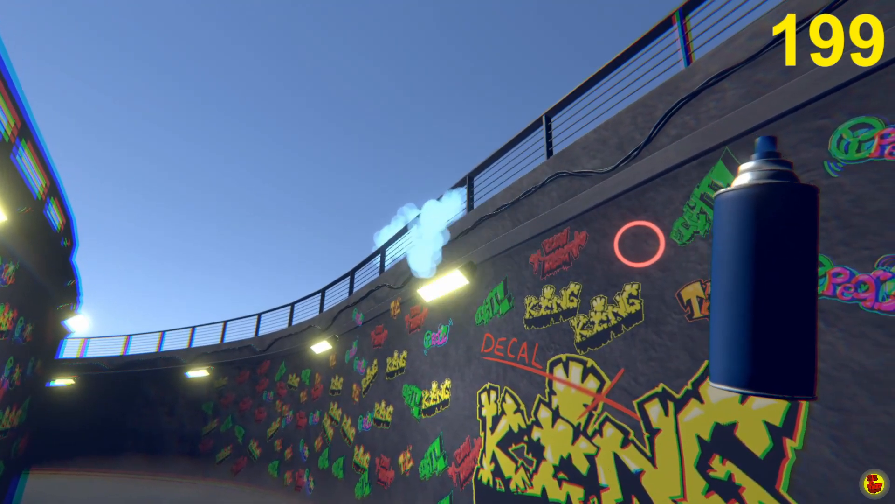
{"action": "left_click", "coordinate": [639, 243]}
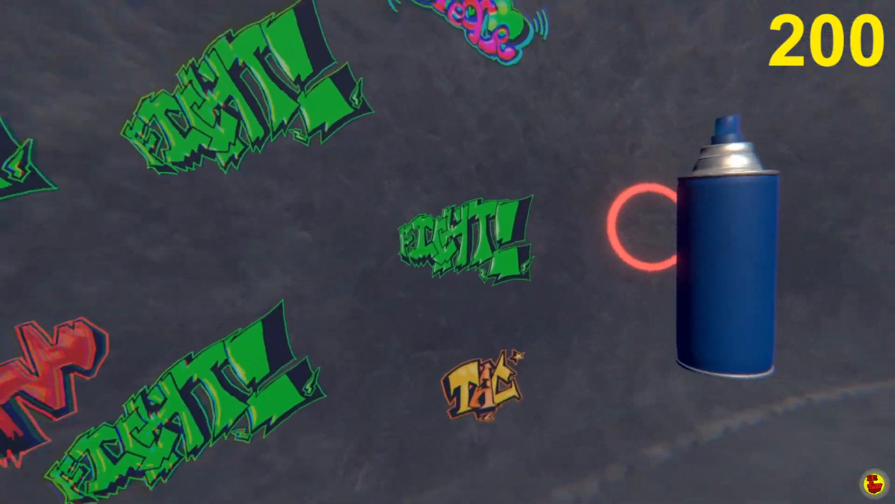
{"action": "left_click", "coordinate": [641, 236]}
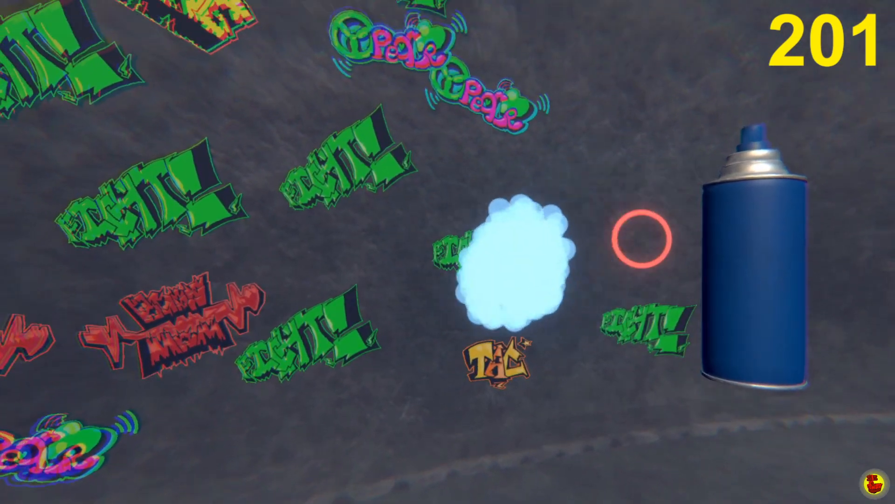
{"action": "left_click", "coordinate": [641, 239]}
{"action": "left_click", "coordinate": [644, 236]}
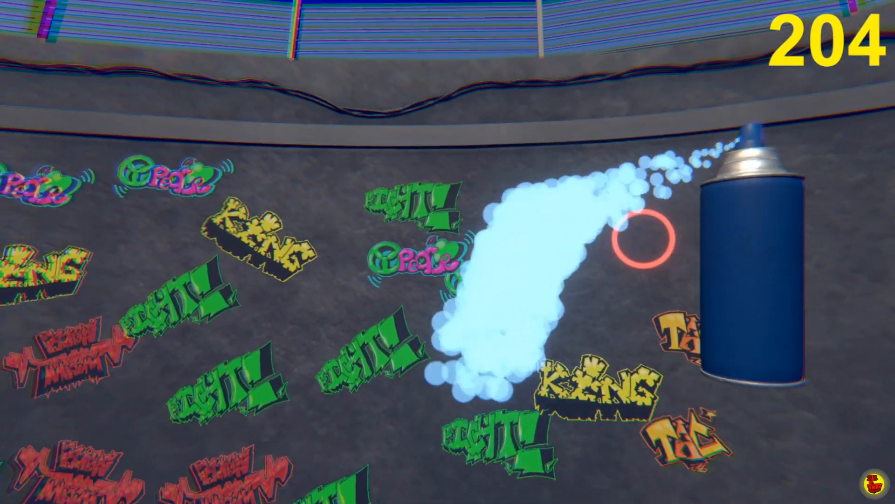
{"action": "left_click", "coordinate": [644, 238]}
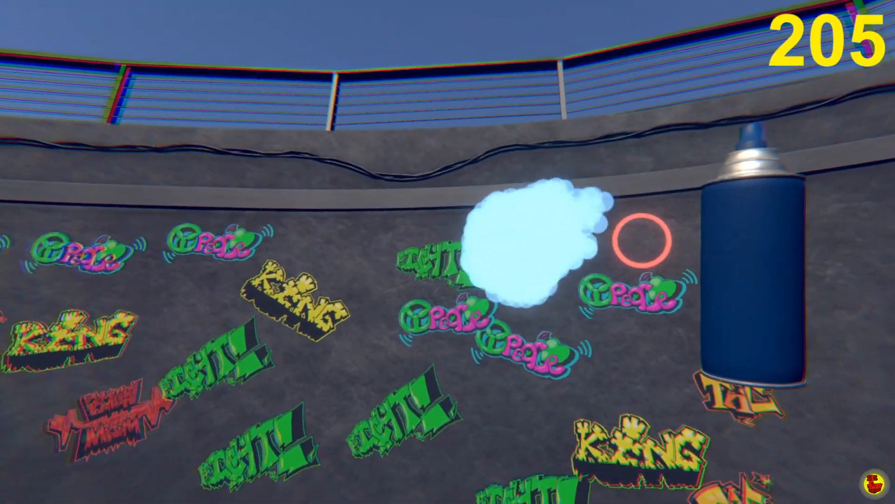
{"action": "left_click", "coordinate": [640, 242]}
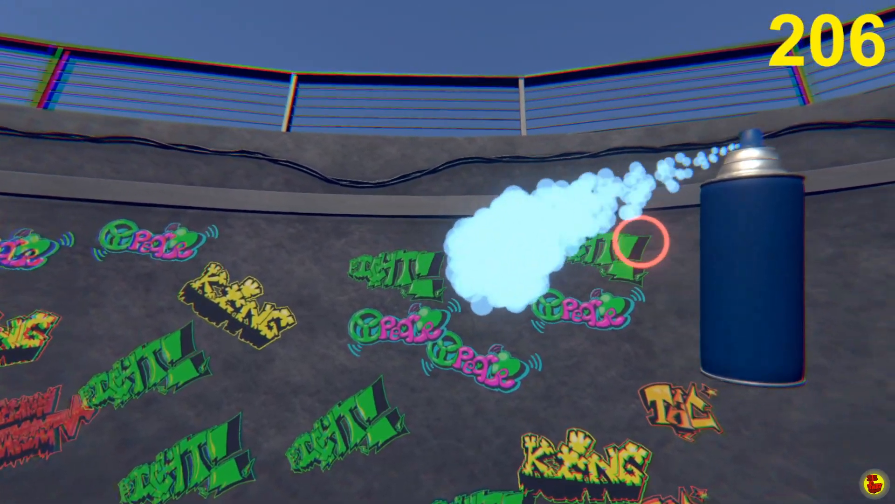
{"action": "left_click", "coordinate": [639, 242]}
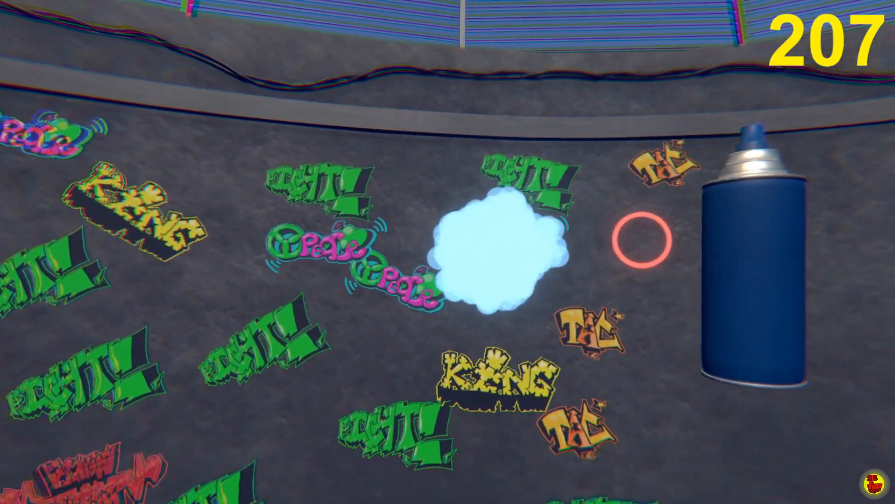
{"action": "left_click", "coordinate": [640, 240]}
{"action": "left_click", "coordinate": [641, 240]}
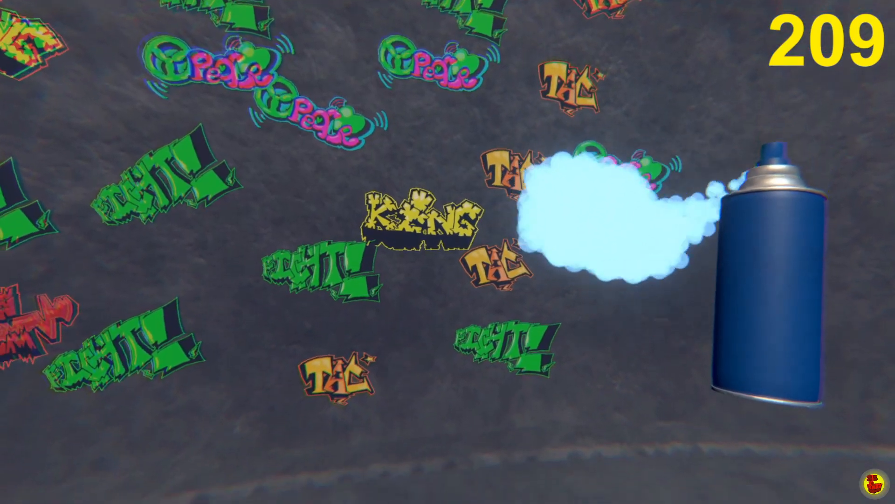
{"action": "left_click", "coordinate": [640, 240]}
{"action": "left_click", "coordinate": [640, 241]}
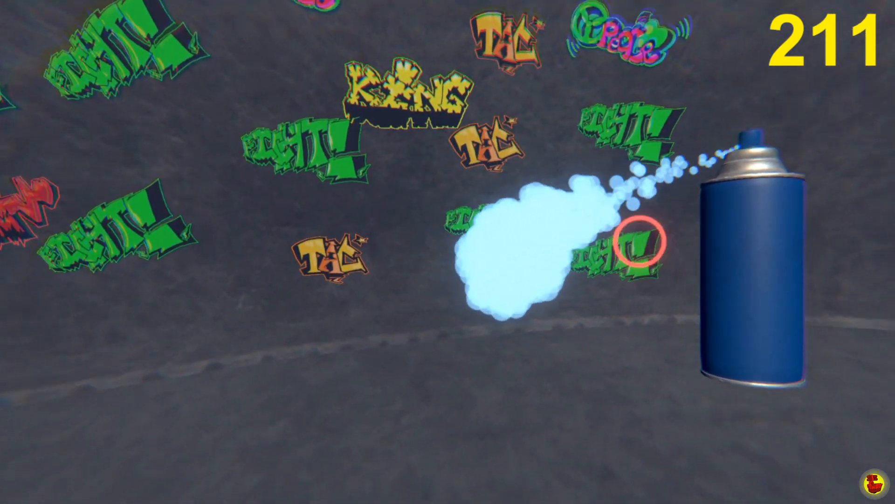
{"action": "left_click", "coordinate": [639, 242]}
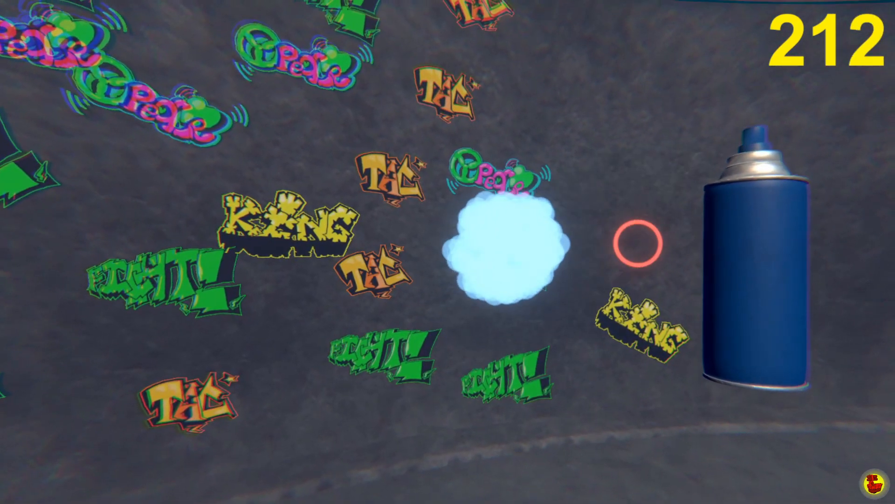
{"action": "left_click", "coordinate": [638, 243]}
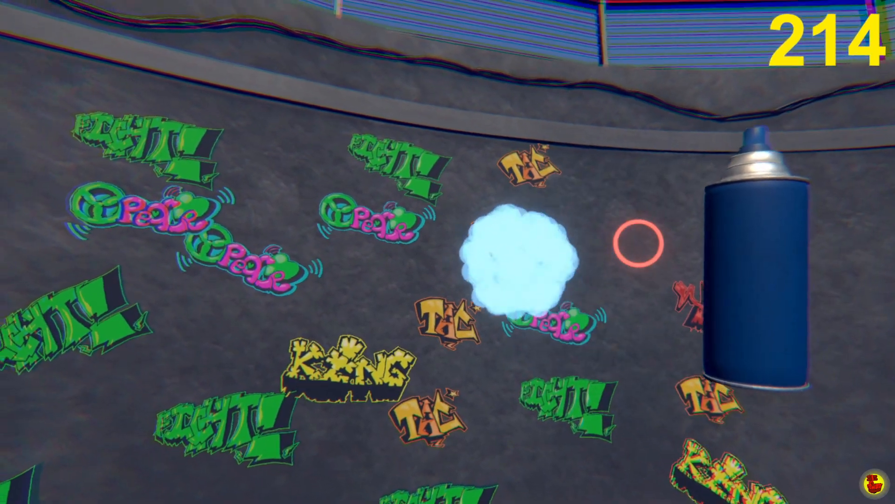
{"action": "left_click", "coordinate": [636, 245]}
{"action": "left_click", "coordinate": [635, 248]}
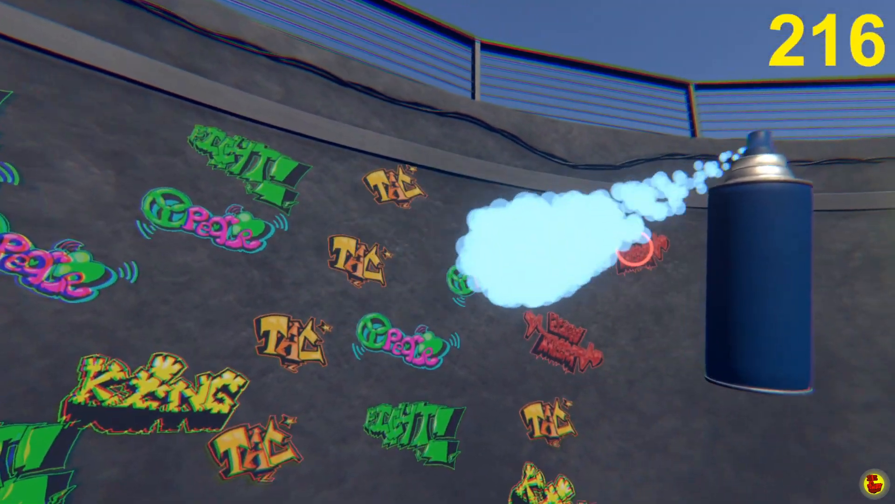
{"action": "left_click", "coordinate": [635, 247]}
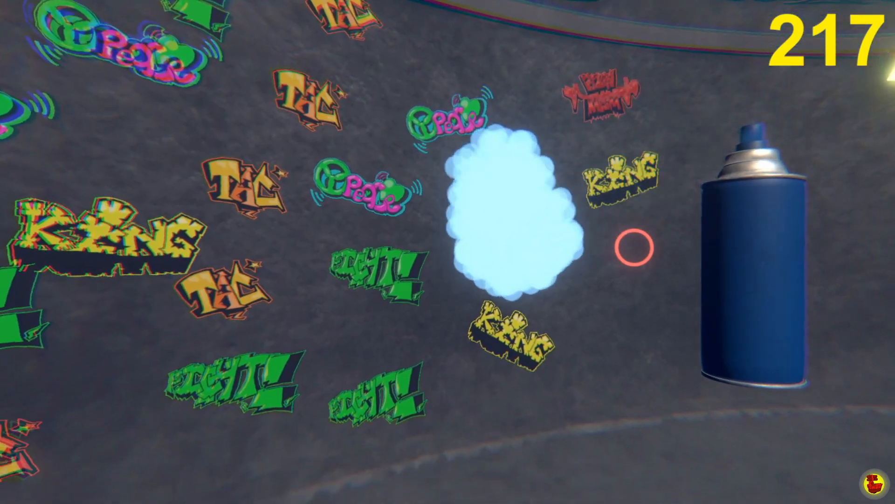
{"action": "left_click", "coordinate": [634, 247]}
{"action": "left_click", "coordinate": [633, 248]}
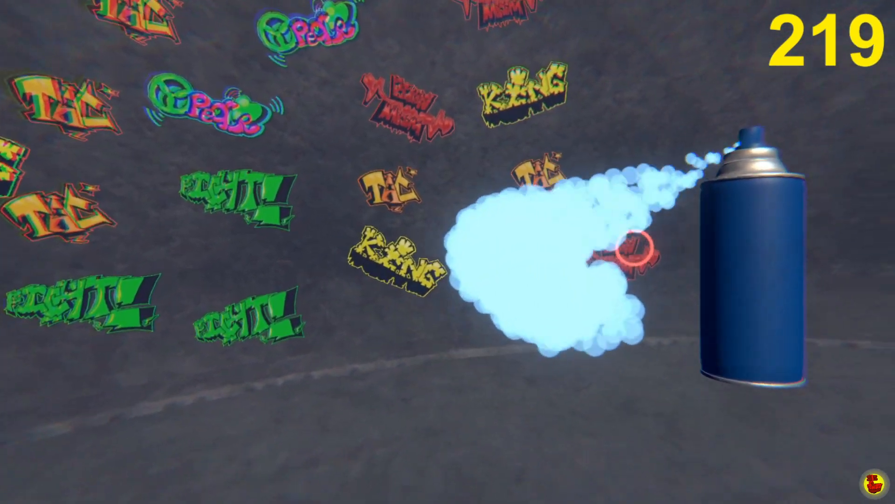
{"action": "left_click", "coordinate": [641, 245]}
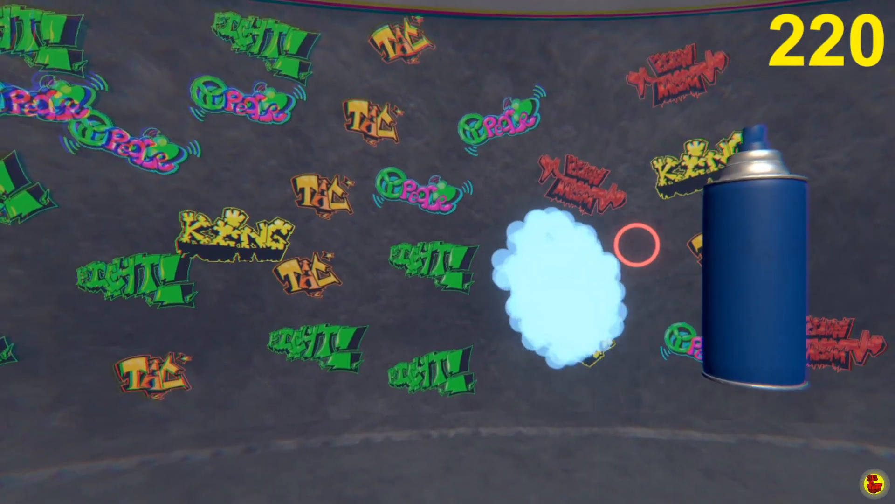
{"action": "left_click", "coordinate": [636, 245]}
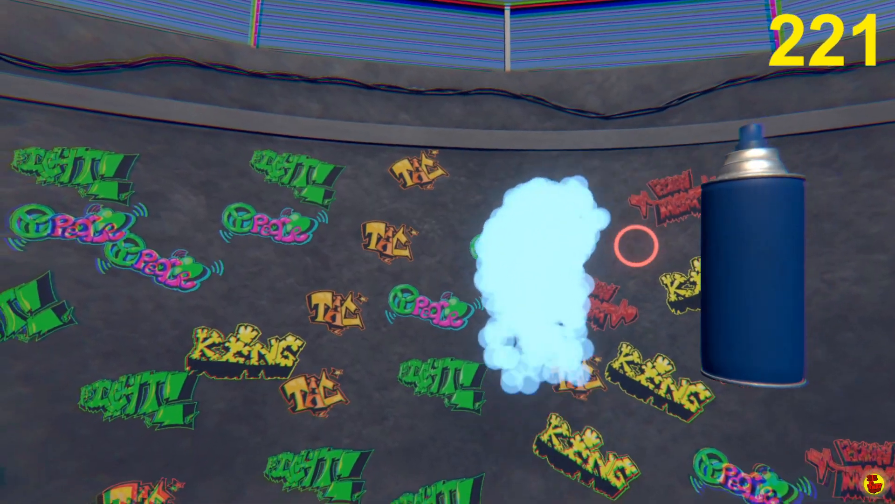
{"action": "left_click", "coordinate": [637, 244]}
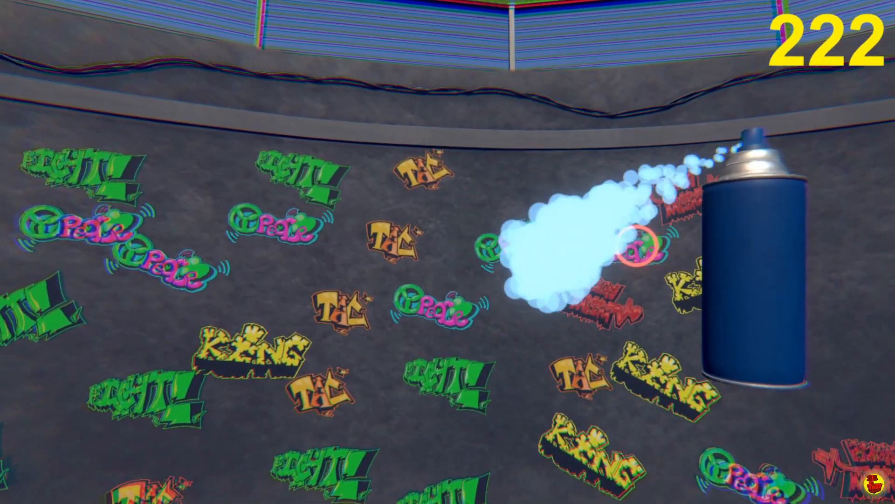
{"action": "left_click", "coordinate": [632, 253]}
{"action": "left_click", "coordinate": [634, 250]}
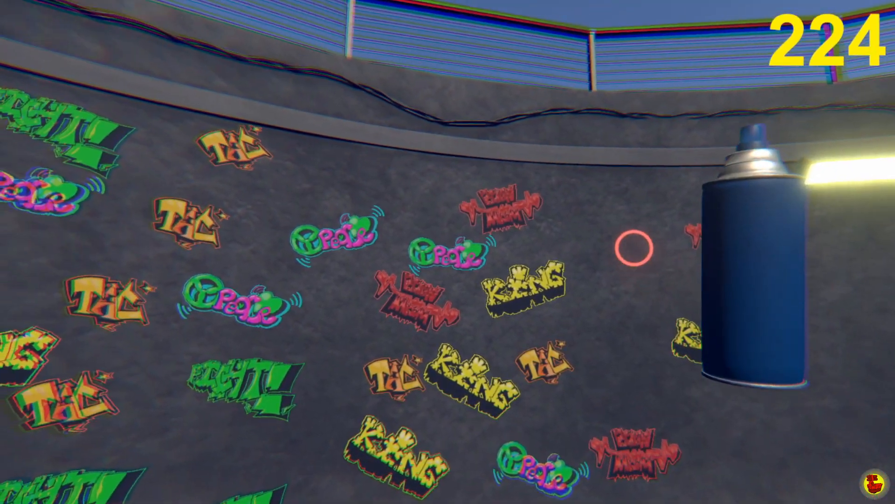
{"action": "left_click", "coordinate": [634, 248]}
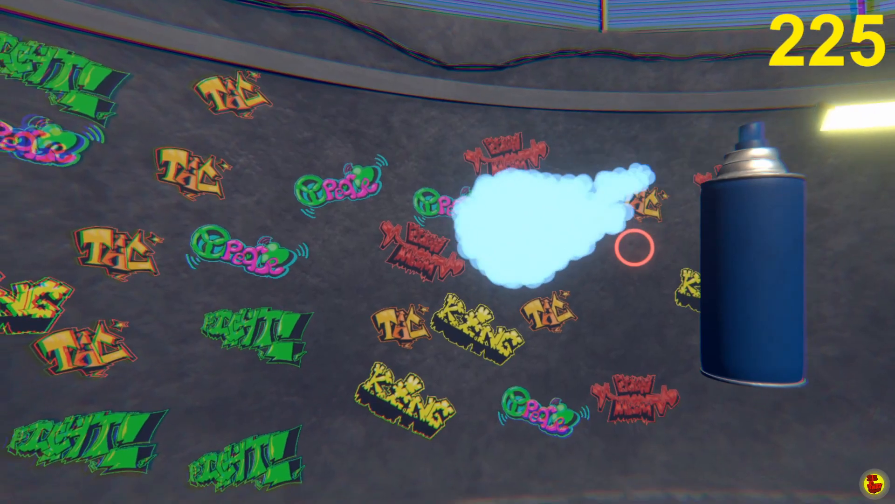
{"action": "left_click", "coordinate": [634, 248]}
{"action": "left_click", "coordinate": [635, 247]}
{"action": "left_click", "coordinate": [635, 248]}
{"action": "left_click", "coordinate": [634, 247]}
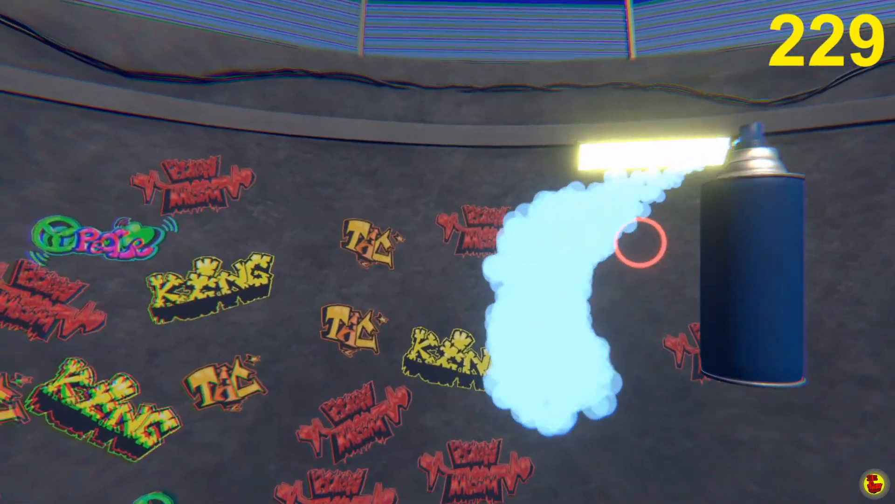
{"action": "left_click", "coordinate": [634, 248]}
{"action": "left_click", "coordinate": [636, 246]}
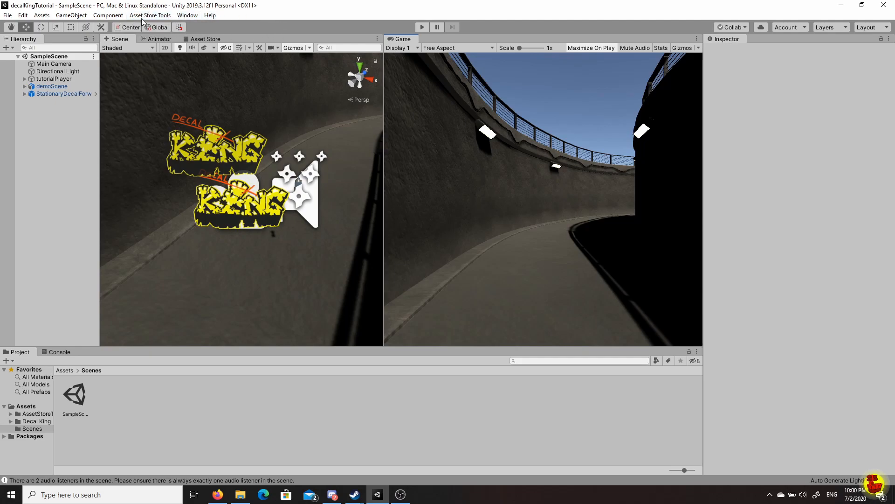
Install the Universal RP 7.3.1 package through the Package Manager, then close it.
{"action": "left_click", "coordinate": [183, 15]}
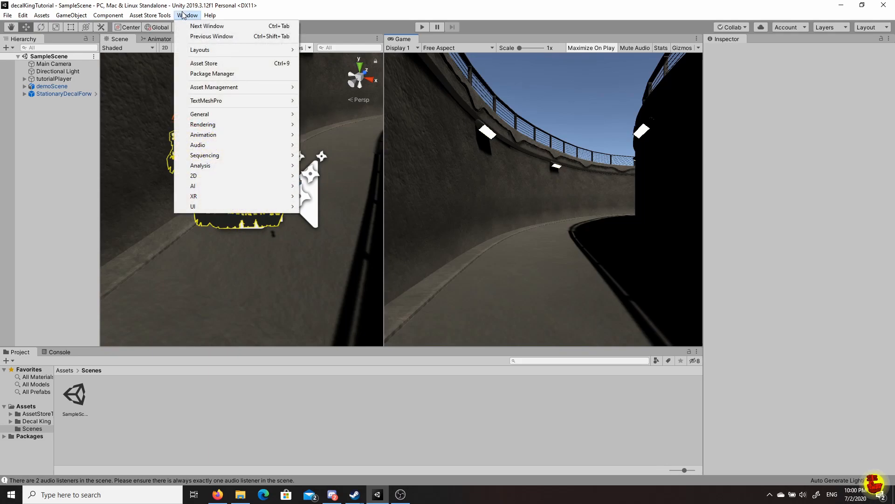
{"action": "left_click", "coordinate": [194, 75]}
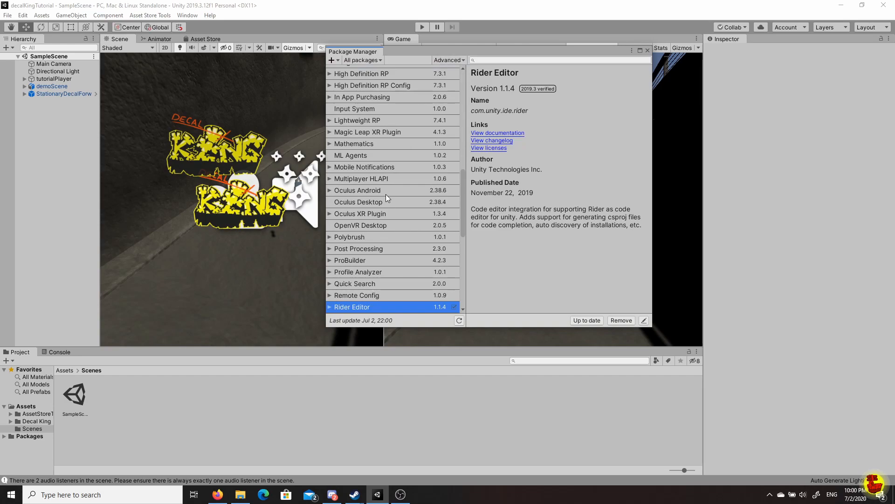
{"action": "scroll", "coordinate": [385, 194], "scroll_direction": "down", "scroll_amount": 6}
{"action": "scroll", "coordinate": [384, 192], "scroll_direction": "down", "scroll_amount": 3}
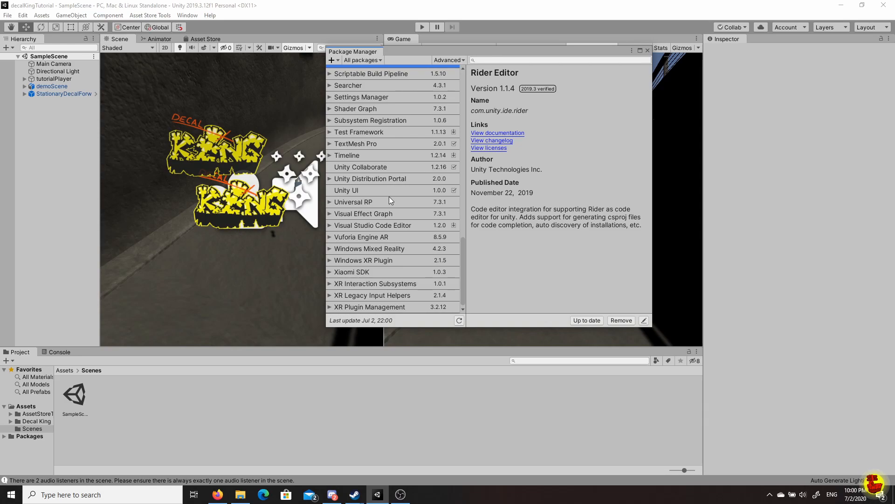
{"action": "left_click", "coordinate": [343, 203]}
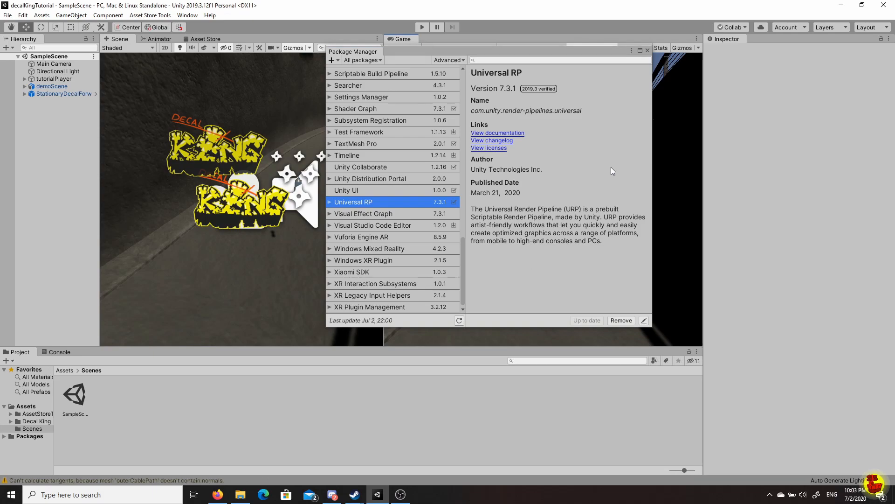
{"action": "left_click", "coordinate": [647, 49]}
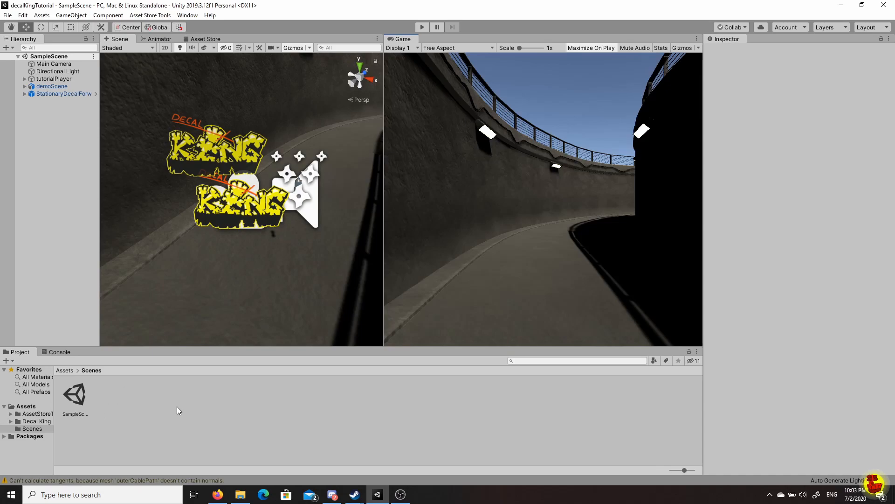
Create a URP Pipeline Asset (Forward Renderer) in the Scenes folder, keeping its default name.
{"action": "right_click", "coordinate": [122, 393]}
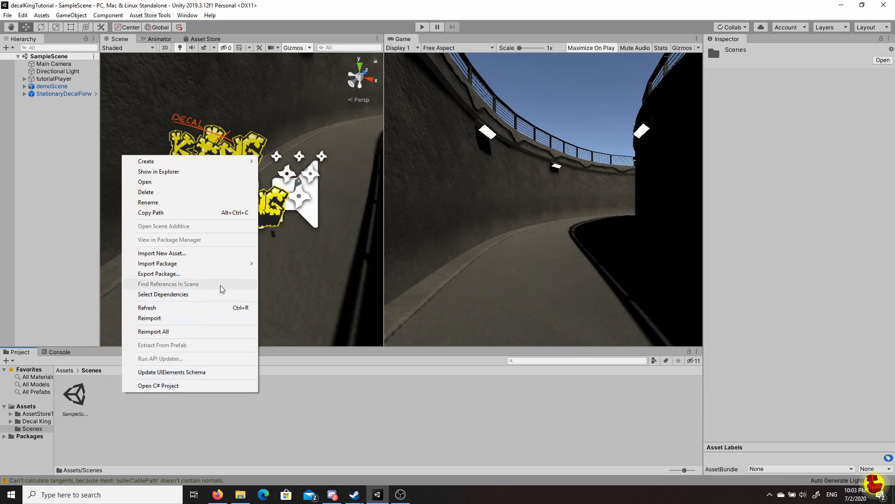
{"action": "mouse_move", "coordinate": [184, 161]}
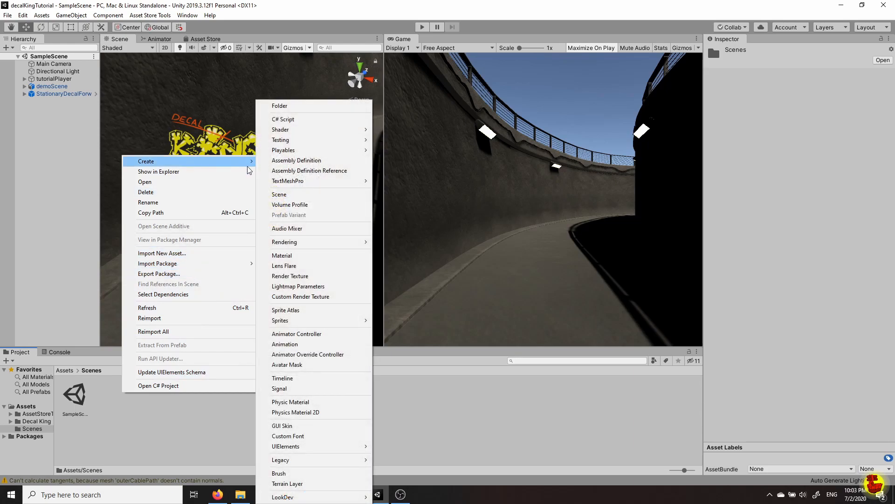
{"action": "mouse_move", "coordinate": [304, 244]}
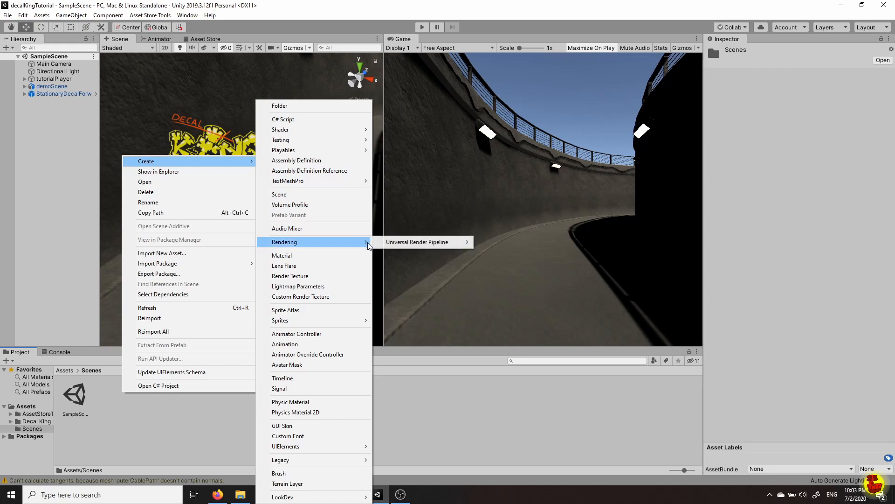
{"action": "mouse_move", "coordinate": [396, 244]}
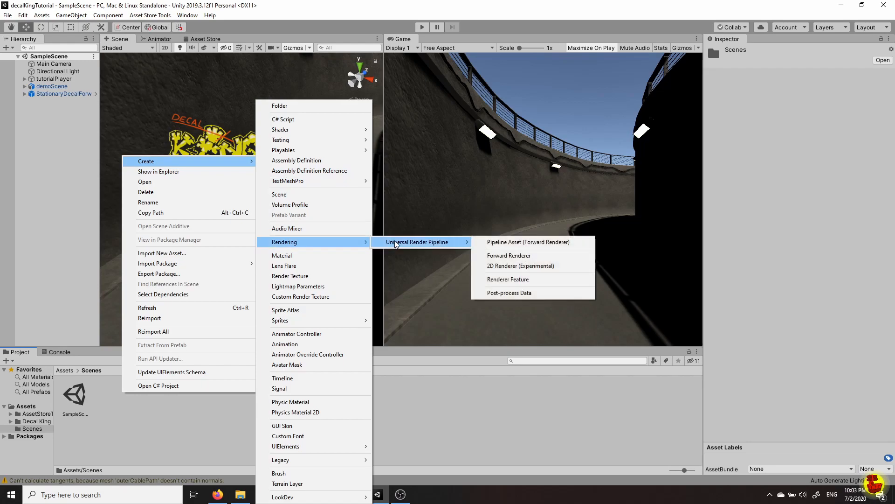
{"action": "left_click", "coordinate": [512, 242]}
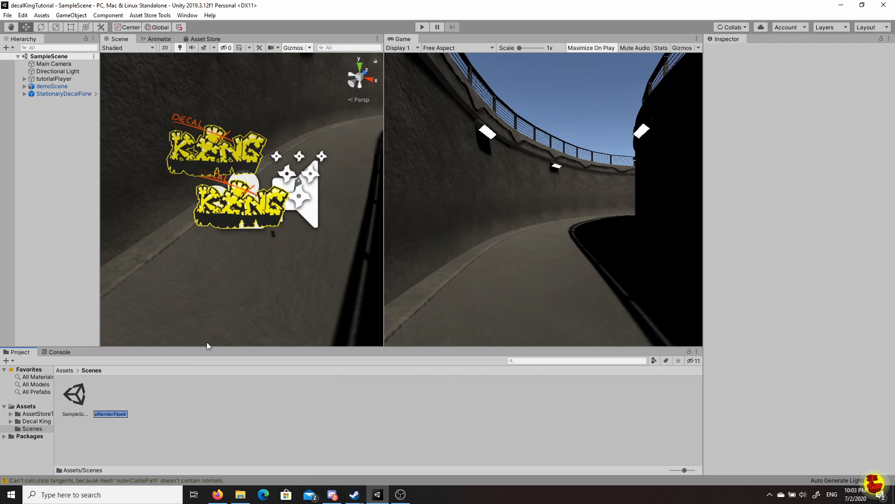
{"action": "key", "text": "Return"}
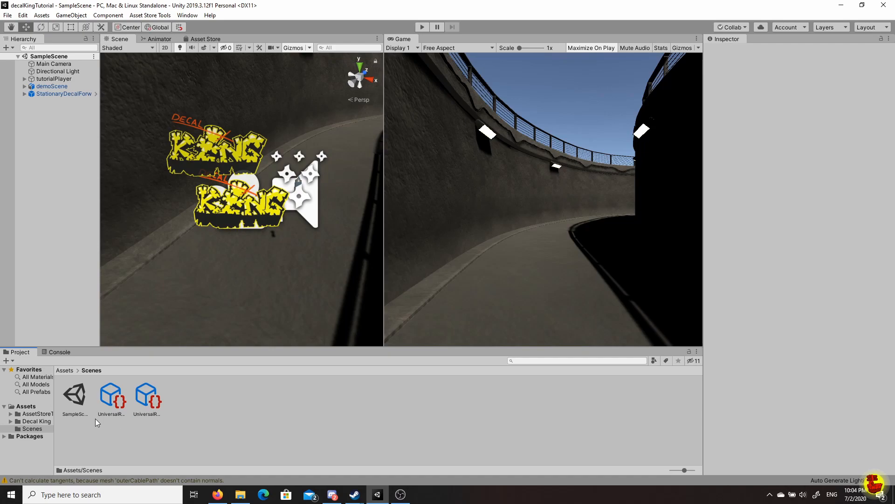
Select the new UniversalRenderPipelineAsset and review its settings in the Inspector.
{"action": "left_click", "coordinate": [123, 412]}
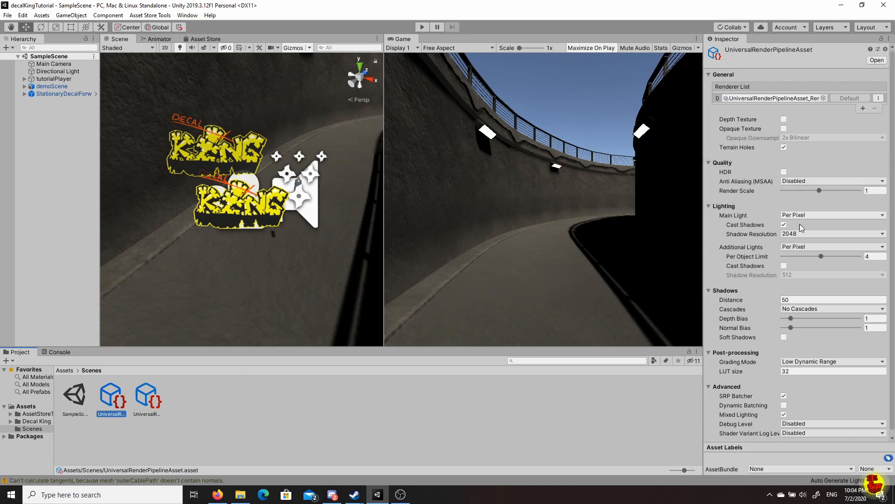
{"action": "scroll", "coordinate": [801, 224], "scroll_direction": "down", "scroll_amount": 1}
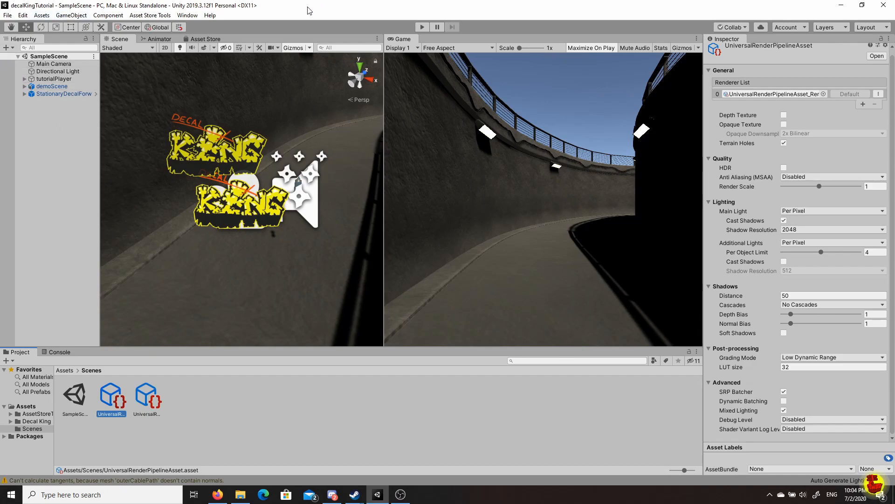
{"action": "left_click", "coordinate": [23, 15]}
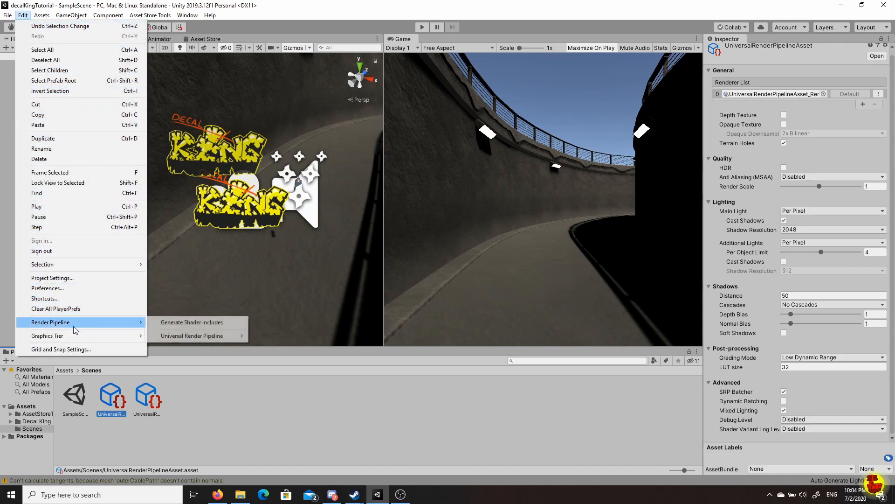
Set Graphics' Scriptable Render Pipeline Settings to UniversalRenderPipelineAsset in Project Settings.
{"action": "left_click", "coordinate": [66, 278]}
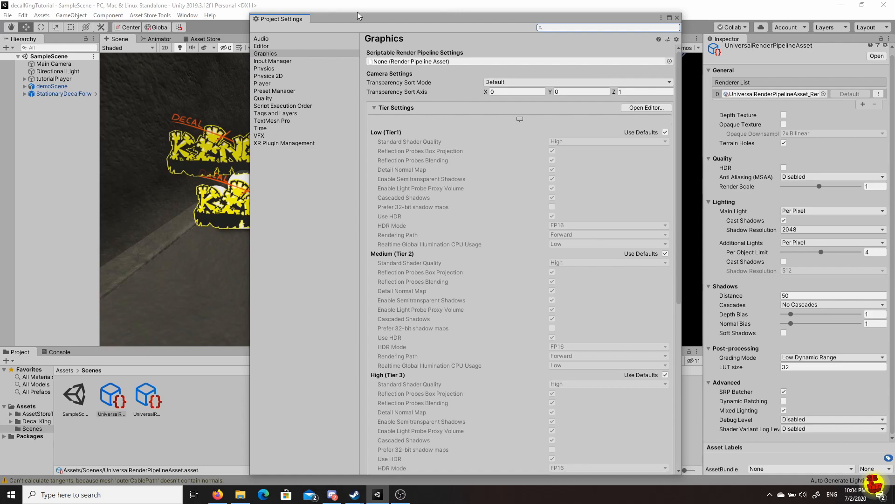
{"action": "left_click_drag", "start_coordinate": [354, 20], "coordinate": [474, 18]}
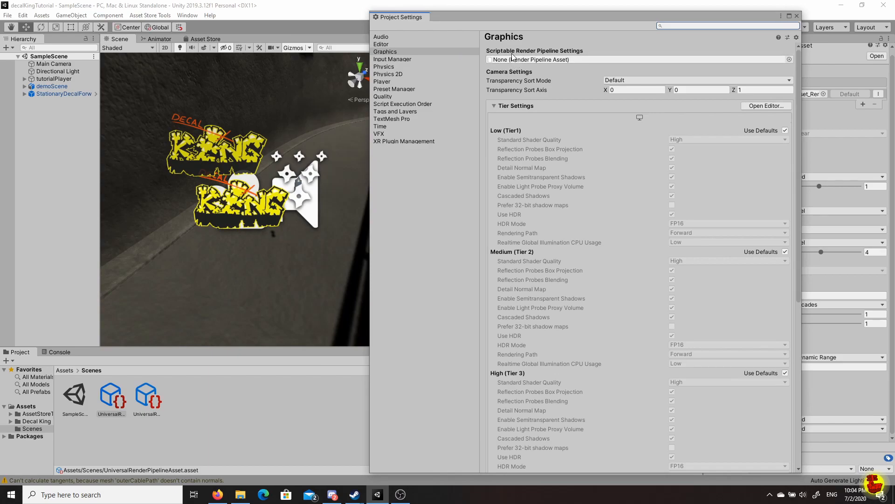
{"action": "left_click", "coordinate": [789, 59]}
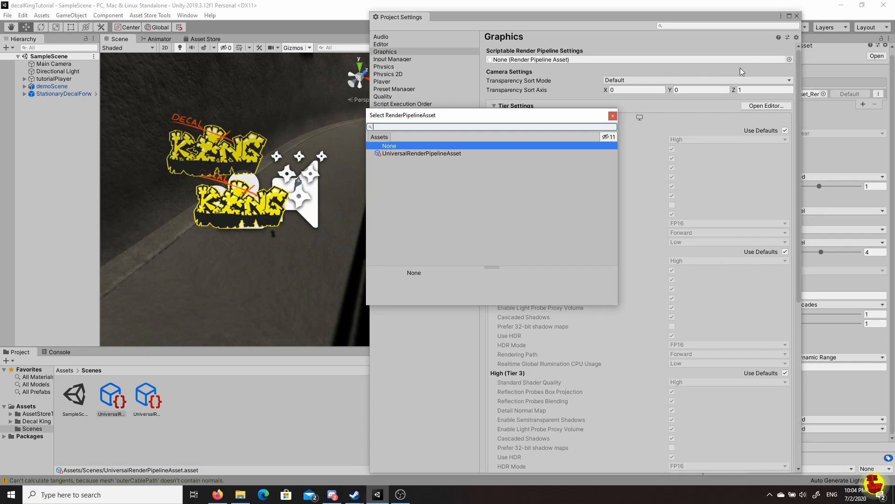
{"action": "left_click", "coordinate": [439, 152]}
{"action": "left_click", "coordinate": [438, 152]}
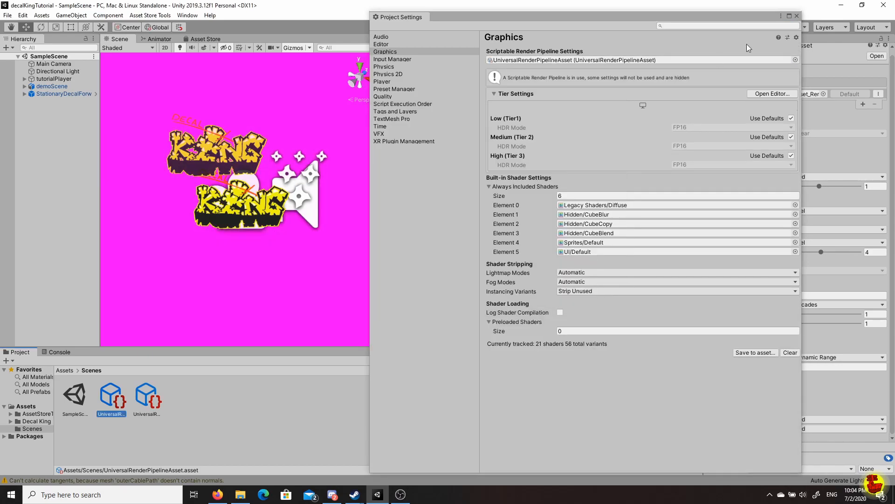
{"action": "left_click", "coordinate": [797, 16]}
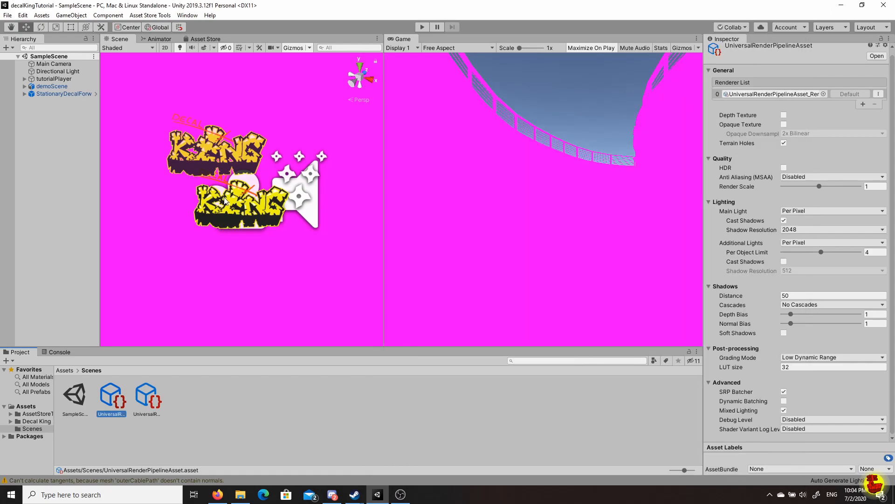
Orbit the Scene view over the now-magenta tunnel, then clear the Inspector selection.
{"action": "scroll", "coordinate": [227, 196], "scroll_direction": "down", "scroll_amount": 4}
{"action": "scroll", "coordinate": [230, 186], "scroll_direction": "down", "scroll_amount": 5}
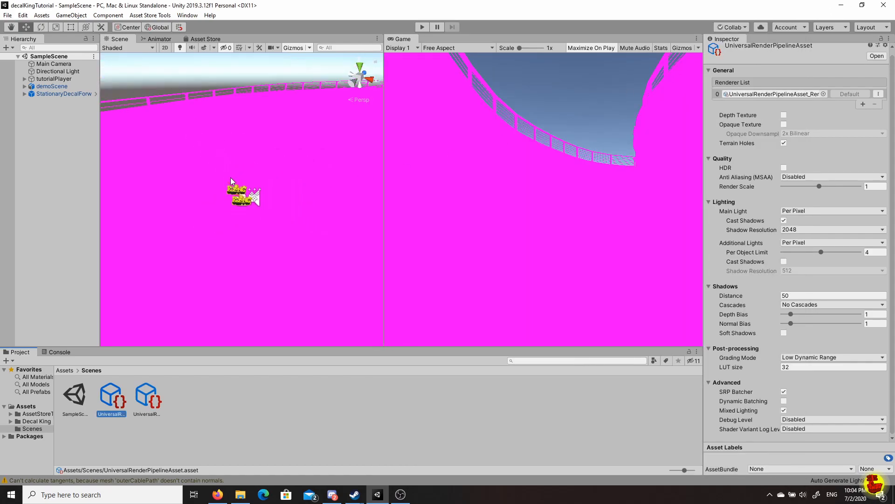
{"action": "left_click_drag", "start_coordinate": [263, 126], "coordinate": [342, 211], "text": "alt"}
{"action": "middle_click_drag", "start_coordinate": [324, 191], "coordinate": [289, 209], "text": "alt"}
{"action": "left_click_drag", "start_coordinate": [290, 208], "coordinate": [406, 176], "text": "alt"}
{"action": "middle_click_drag", "start_coordinate": [308, 181], "coordinate": [278, 200]}
{"action": "left_click_drag", "start_coordinate": [278, 201], "coordinate": [338, 158], "text": "alt"}
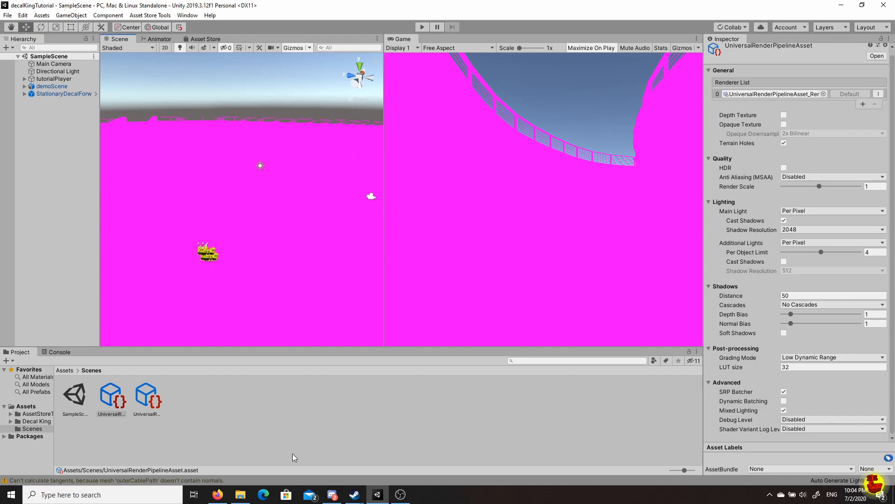
{"action": "left_click", "coordinate": [294, 411]}
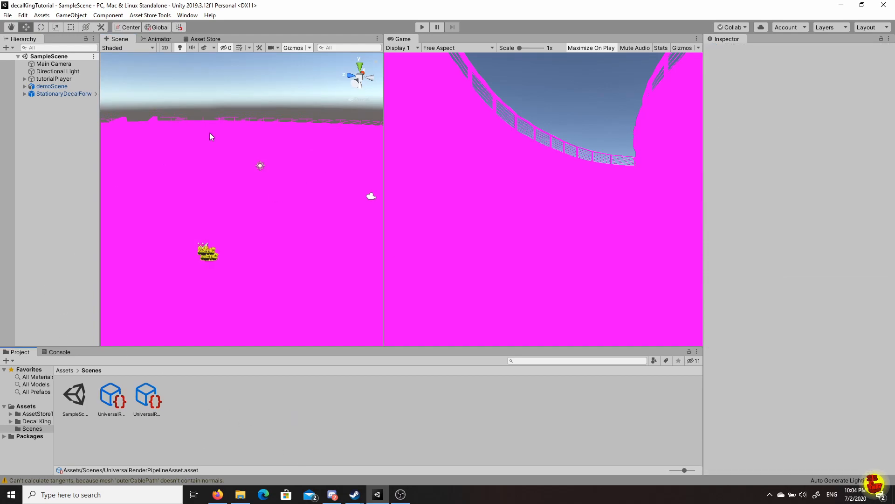
Open the Assets menu from the menu bar.
{"action": "left_click", "coordinate": [41, 15]}
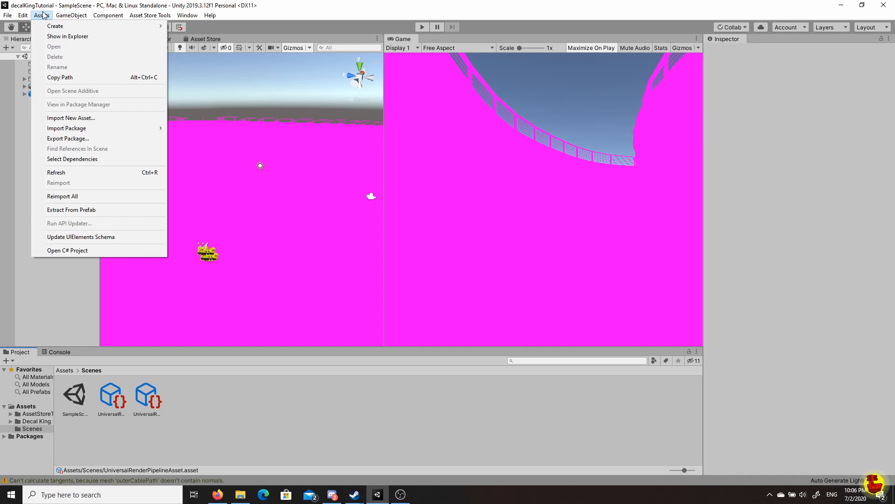
Run Upgrade Project Materials to UniversalRP Materials from Edit > Render Pipeline > Universal Render Pipeline.
{"action": "mouse_move", "coordinate": [24, 15]}
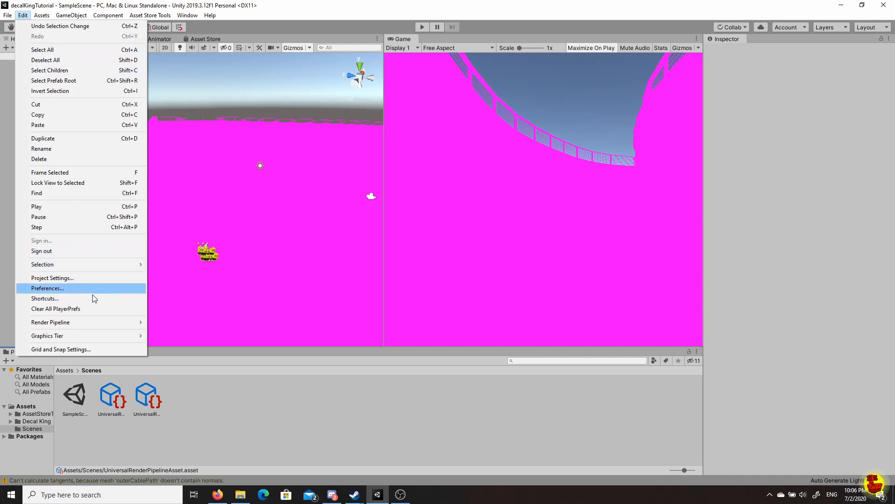
{"action": "mouse_move", "coordinate": [90, 323]}
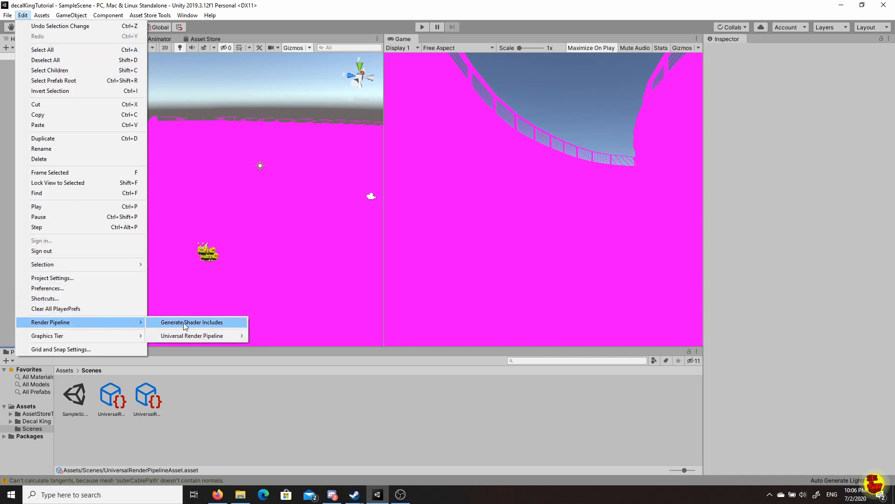
{"action": "mouse_move", "coordinate": [212, 335]}
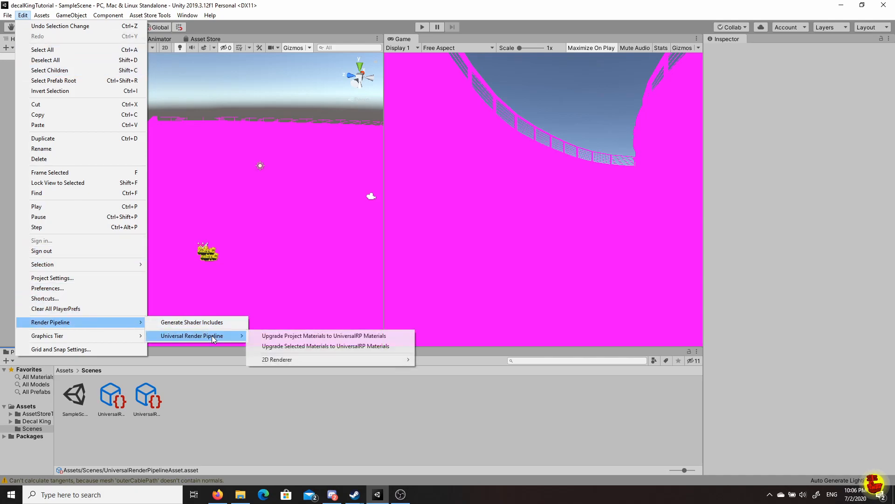
{"action": "left_click", "coordinate": [287, 337]}
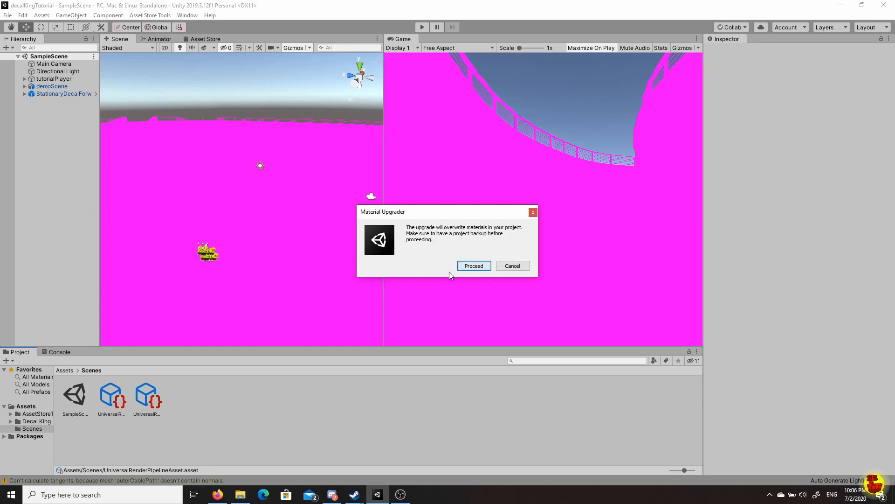
Confirm the material overwrite, then orbit and zoom the Scene view onto the road's KING decals.
{"action": "left_click", "coordinate": [474, 265]}
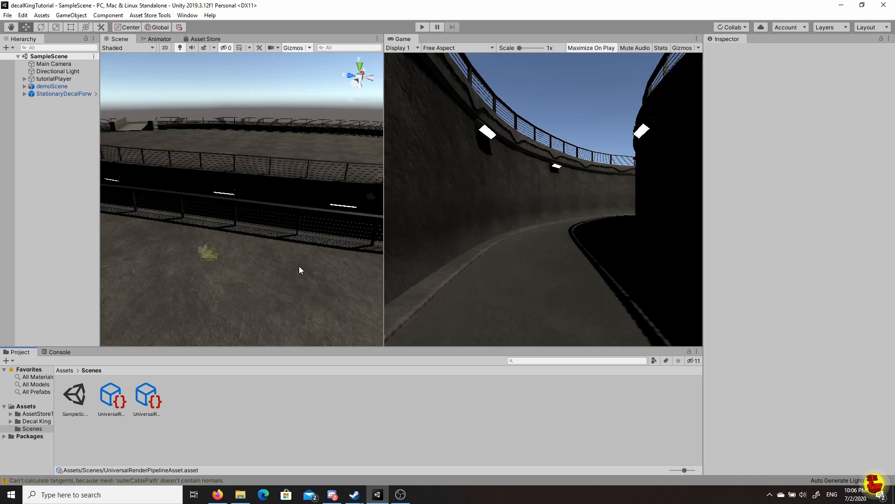
{"action": "scroll", "coordinate": [204, 197], "scroll_direction": "down", "scroll_amount": 1}
{"action": "scroll", "coordinate": [204, 197], "scroll_direction": "up", "scroll_amount": 2}
{"action": "left_click_drag", "start_coordinate": [233, 201], "coordinate": [488, 245], "text": "alt"}
{"action": "left_click_drag", "start_coordinate": [286, 252], "coordinate": [301, 185], "text": "alt"}
{"action": "scroll", "coordinate": [270, 254], "scroll_direction": "up", "scroll_amount": 6}
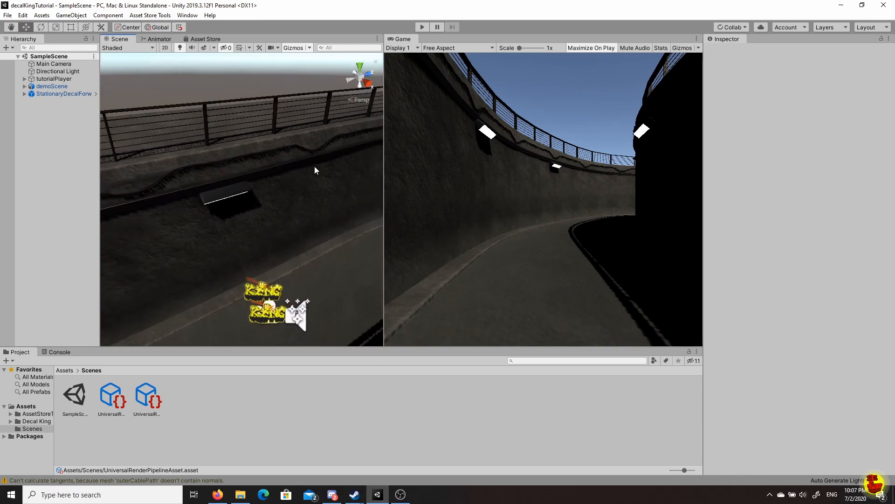
{"action": "left_click", "coordinate": [418, 28]}
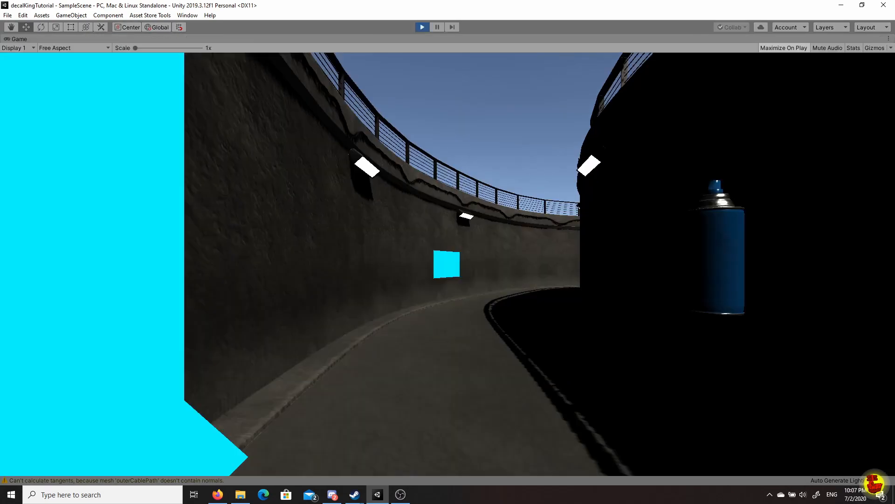
{"action": "key", "text": "s"}
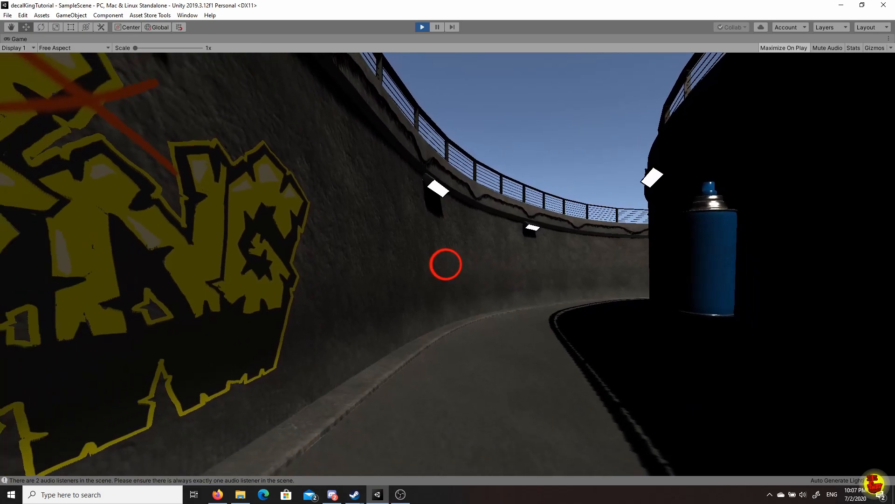
{"action": "key", "text": "w"}
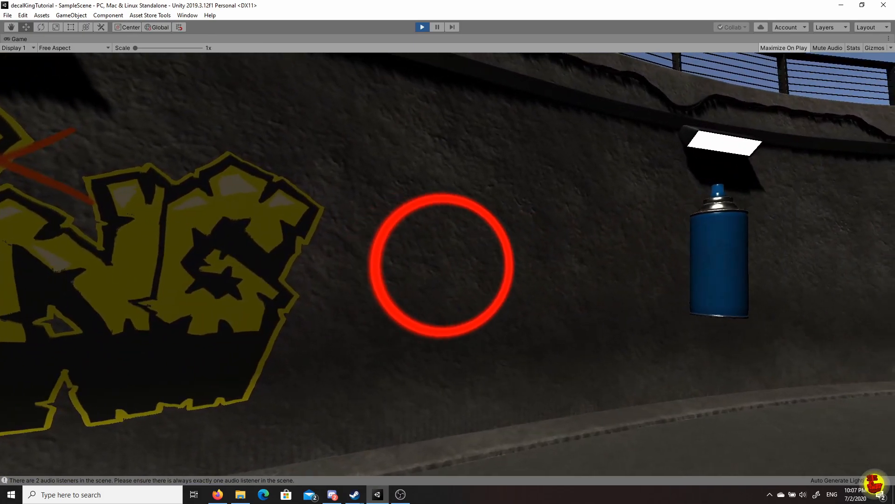
{"action": "left_click", "coordinate": [448, 264]}
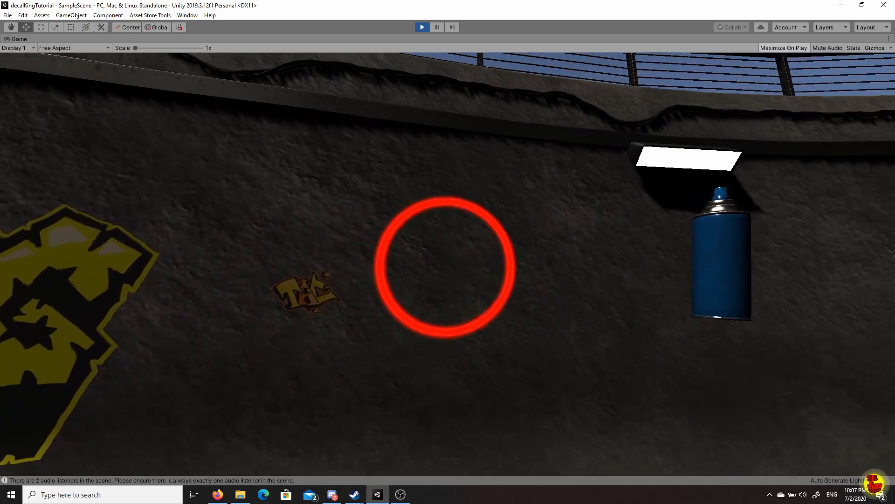
{"action": "left_click", "coordinate": [445, 267]}
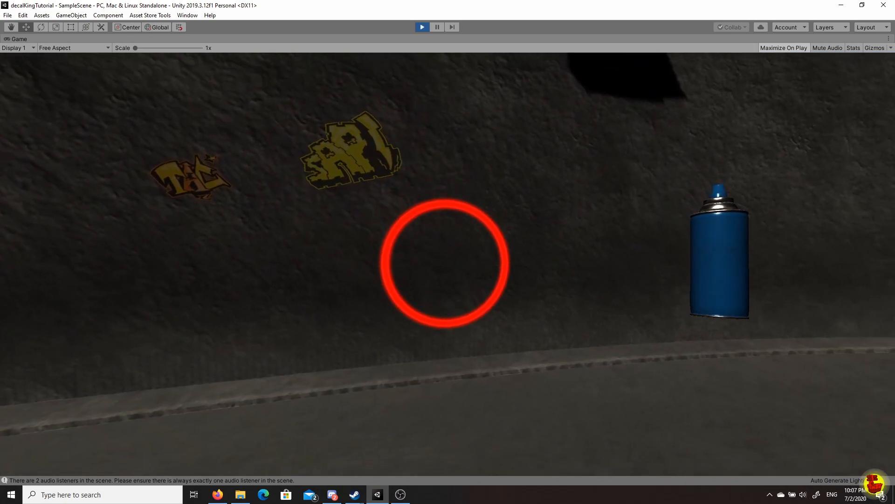
{"action": "left_click", "coordinate": [445, 265]}
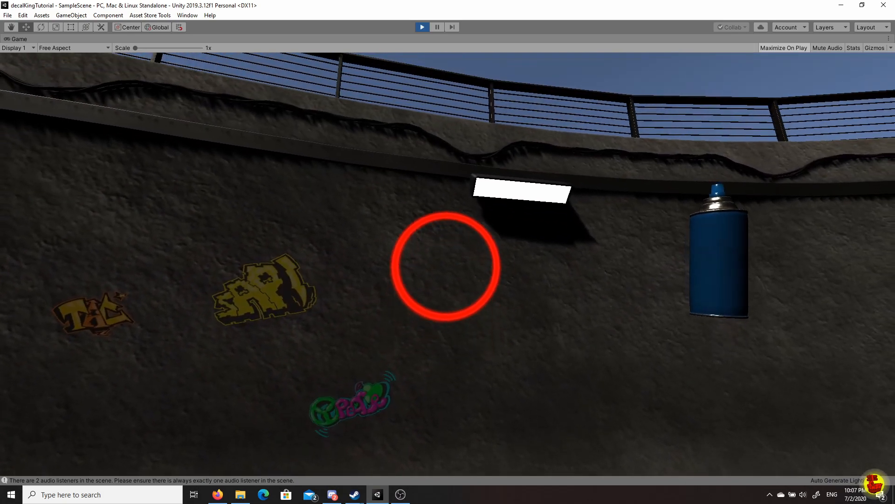
{"action": "left_click", "coordinate": [446, 265]}
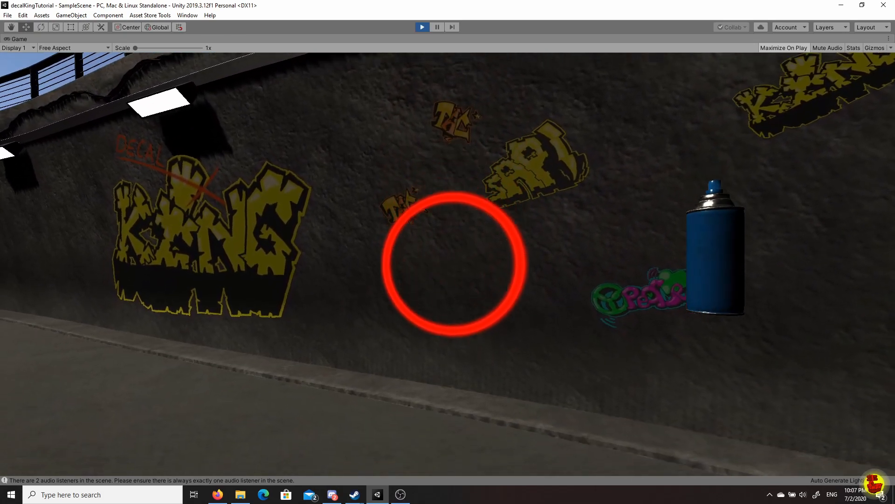
{"action": "left_click", "coordinate": [447, 262]}
{"action": "left_click", "coordinate": [447, 263]}
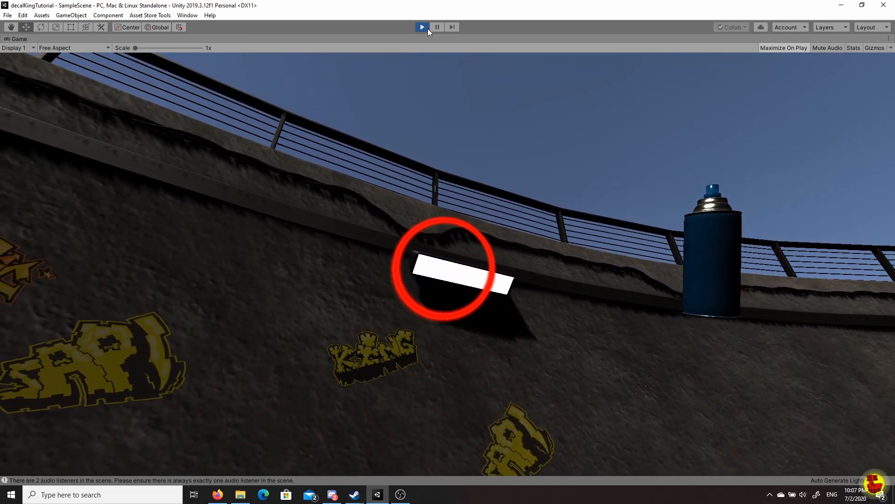
{"action": "left_click", "coordinate": [427, 28]}
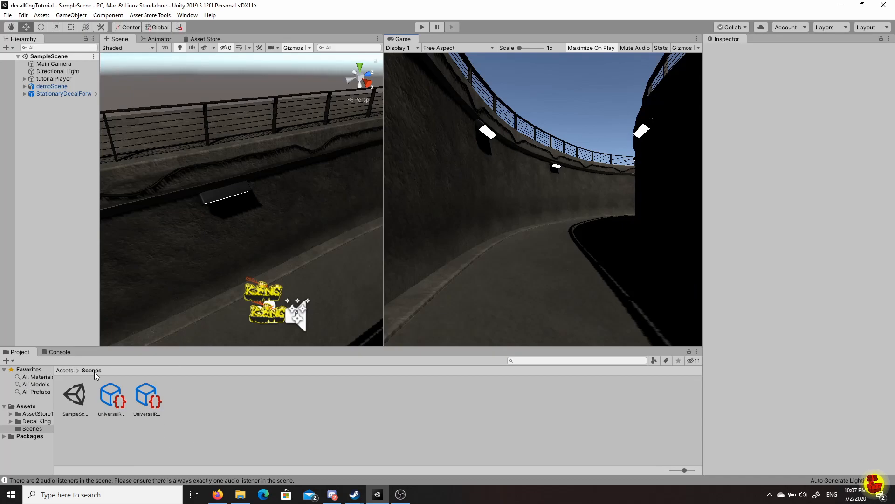
Browse to Decal King/assets/materials/sprayCanMaterials and select the sprayParticle material.
{"action": "left_click", "coordinate": [68, 372]}
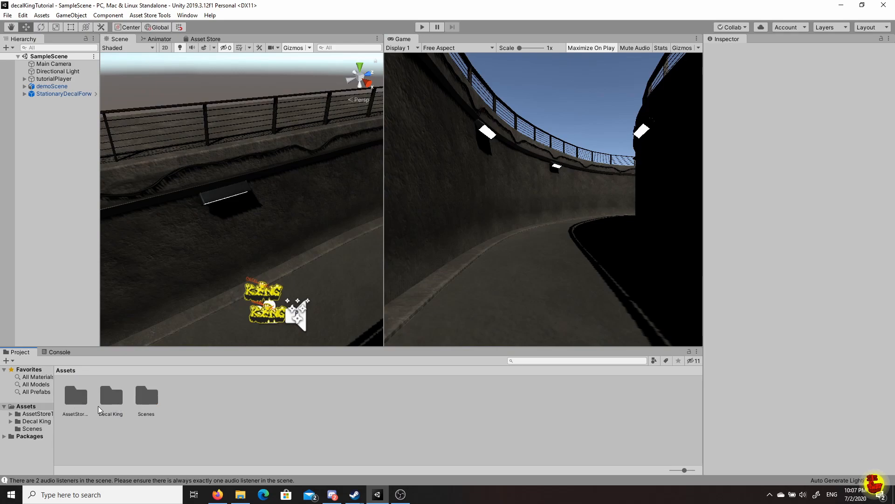
{"action": "left_click", "coordinate": [121, 399]}
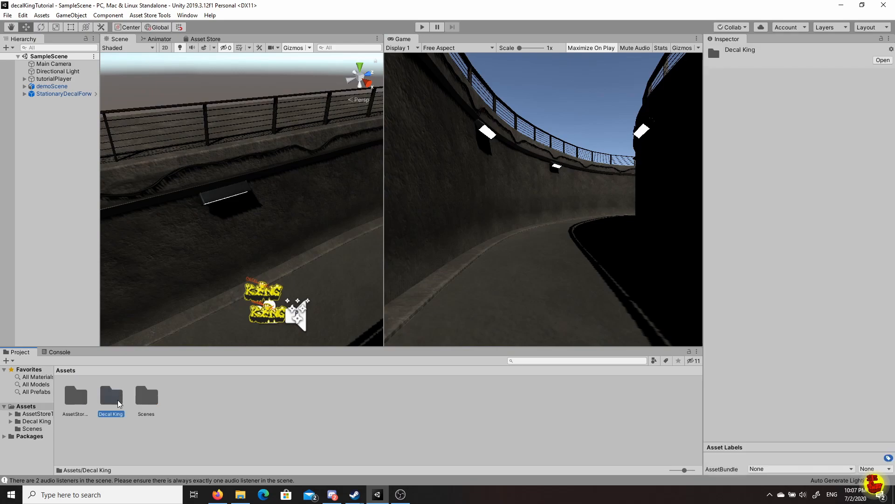
{"action": "double_click", "coordinate": [121, 398]}
{"action": "double_click", "coordinate": [80, 410]}
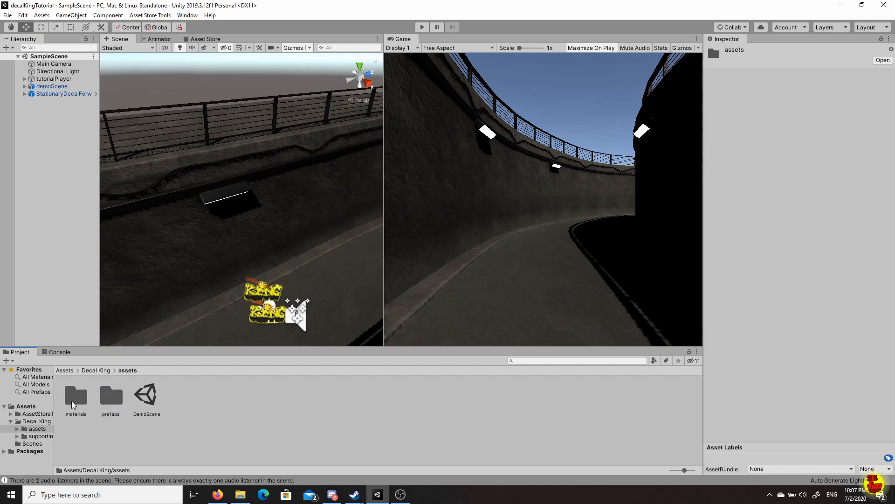
{"action": "double_click", "coordinate": [73, 403]}
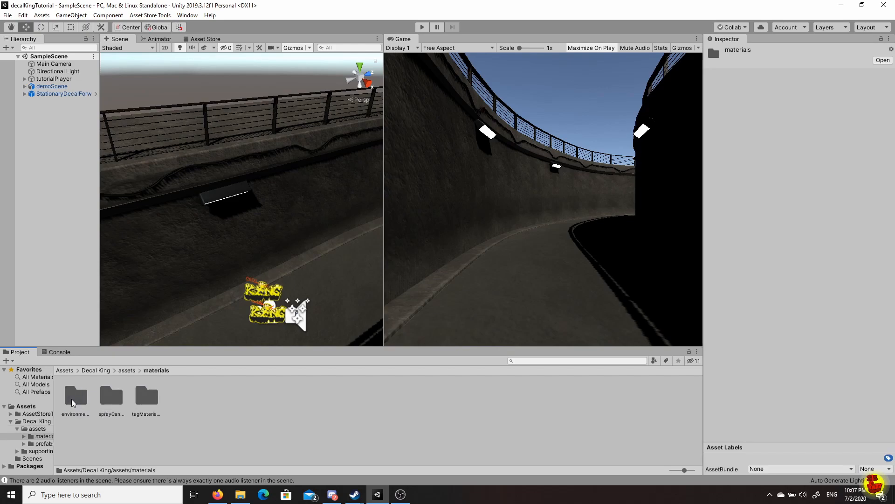
{"action": "left_click", "coordinate": [111, 401]}
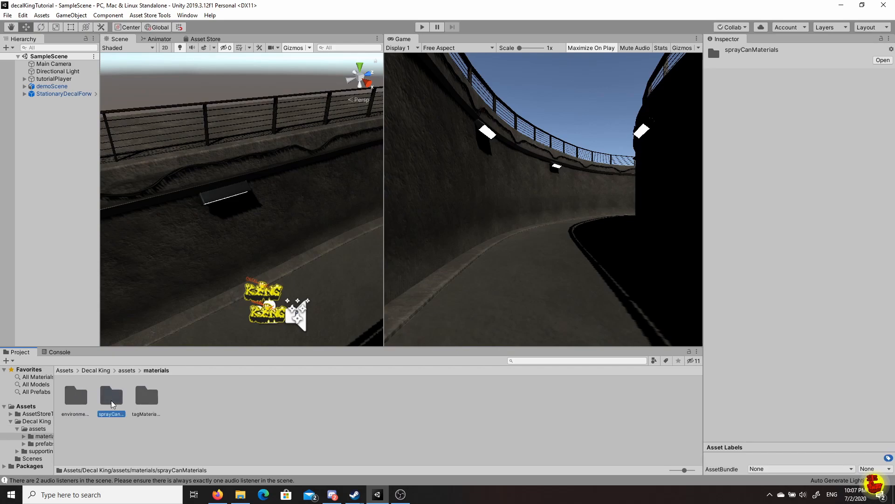
{"action": "double_click", "coordinate": [111, 400]}
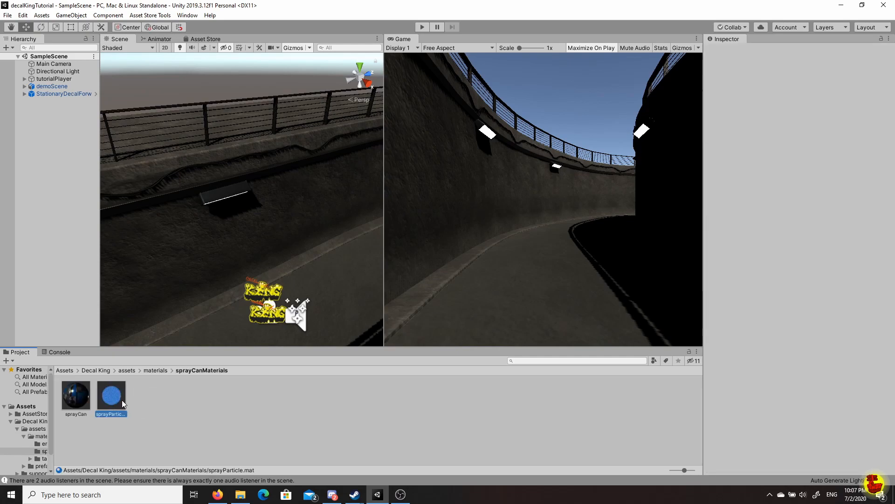
{"action": "left_click", "coordinate": [120, 399]}
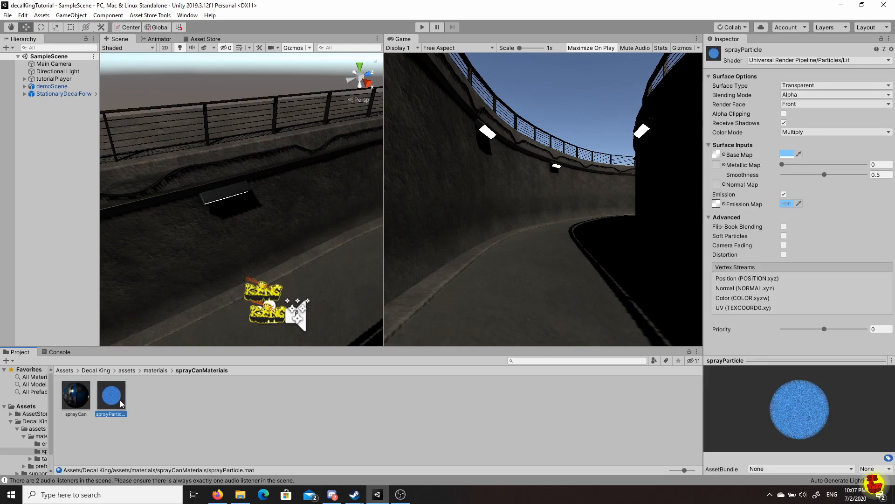
Set sprayParticle's shader to Universal Render Pipeline/Particles/Unlit and fix its vertex streams.
{"action": "left_click", "coordinate": [822, 62]}
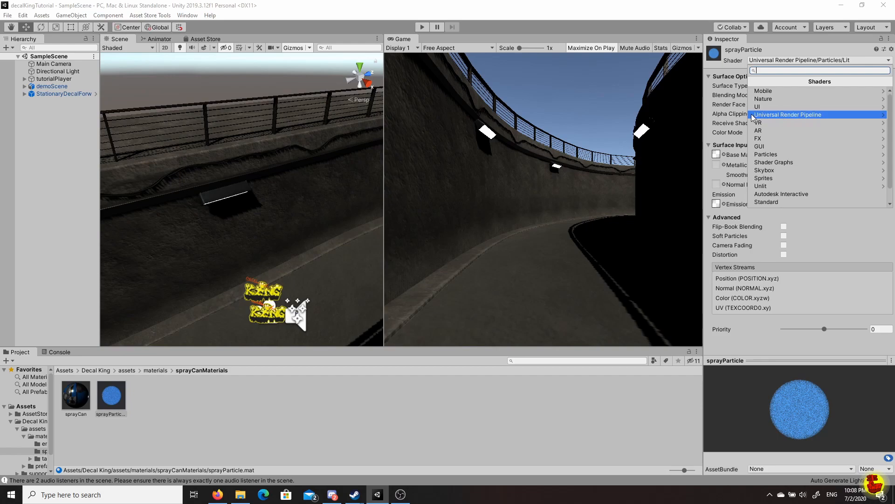
{"action": "left_click", "coordinate": [821, 116]}
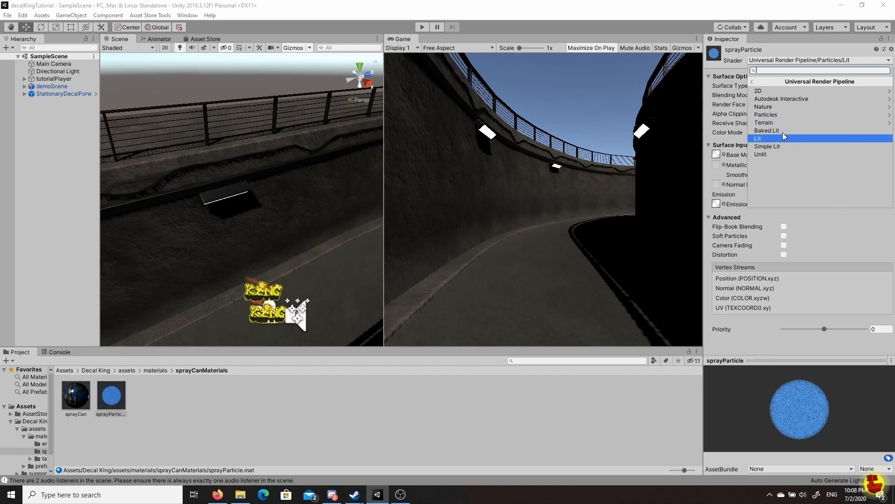
{"action": "left_click", "coordinate": [779, 116]}
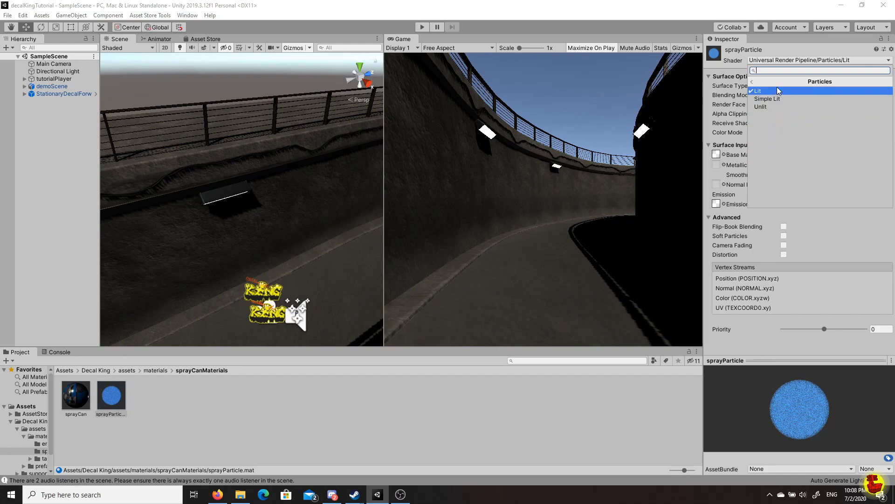
{"action": "left_click", "coordinate": [778, 106]}
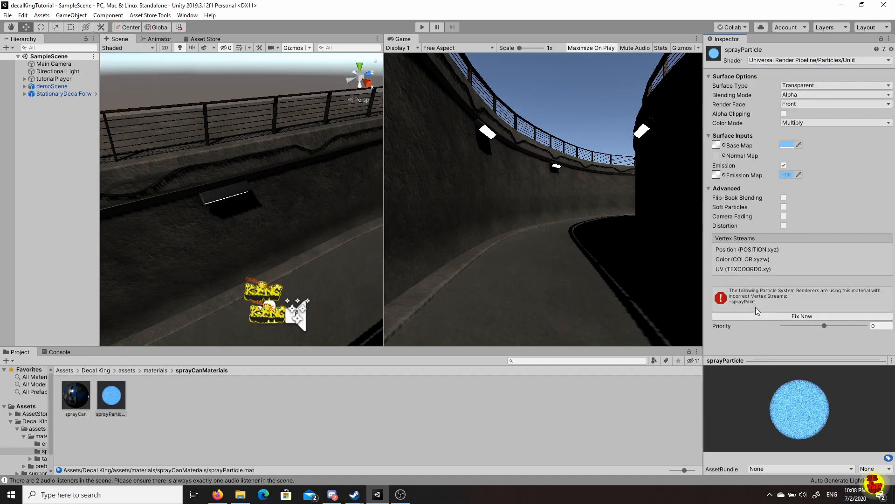
{"action": "left_click", "coordinate": [788, 316]}
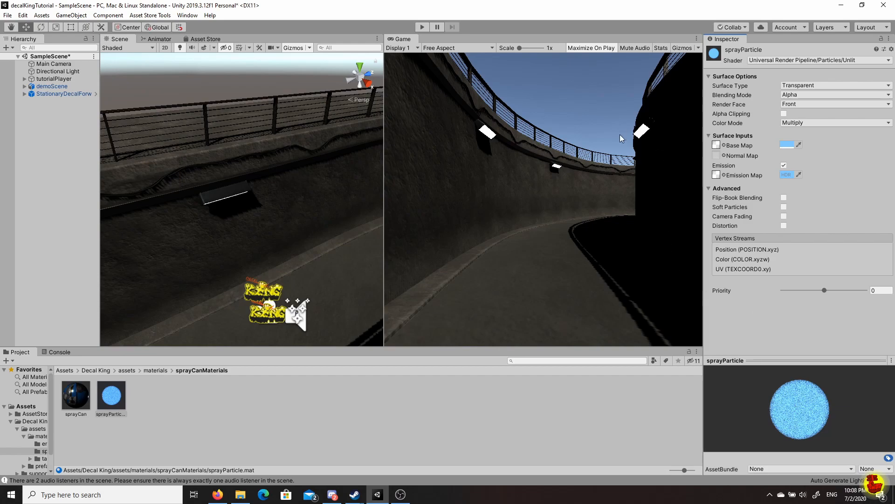
{"action": "left_click", "coordinate": [423, 28]}
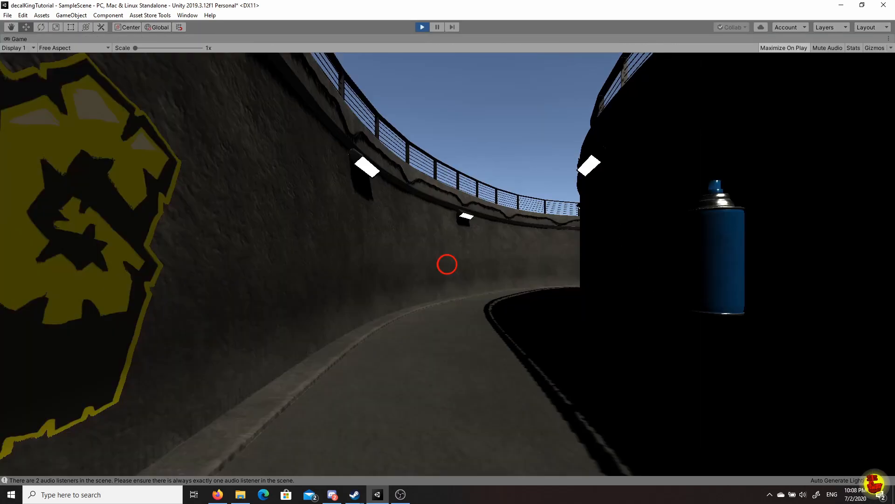
{"action": "key", "text": "w"}
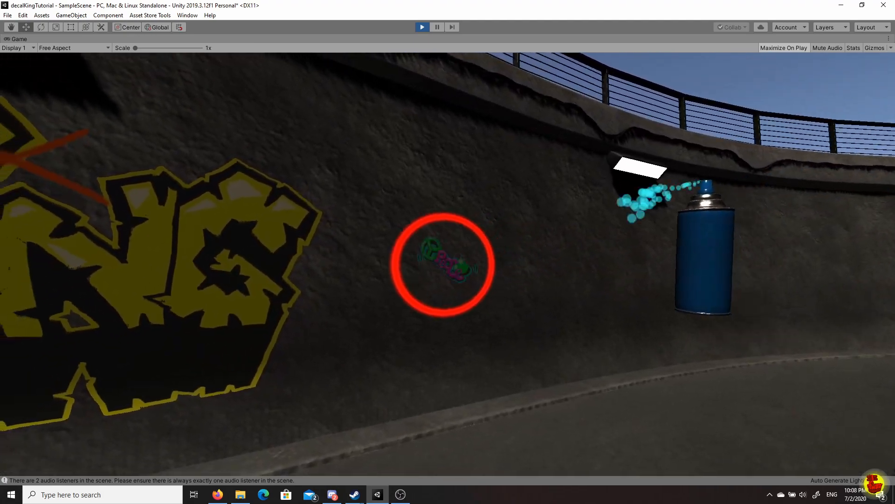
{"action": "left_click", "coordinate": [444, 265]}
{"action": "key", "text": "d"}
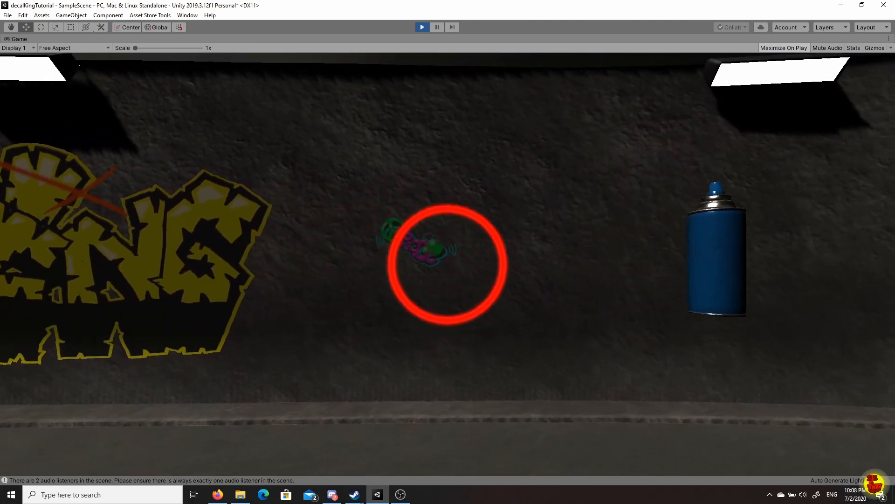
{"action": "left_click", "coordinate": [448, 264]}
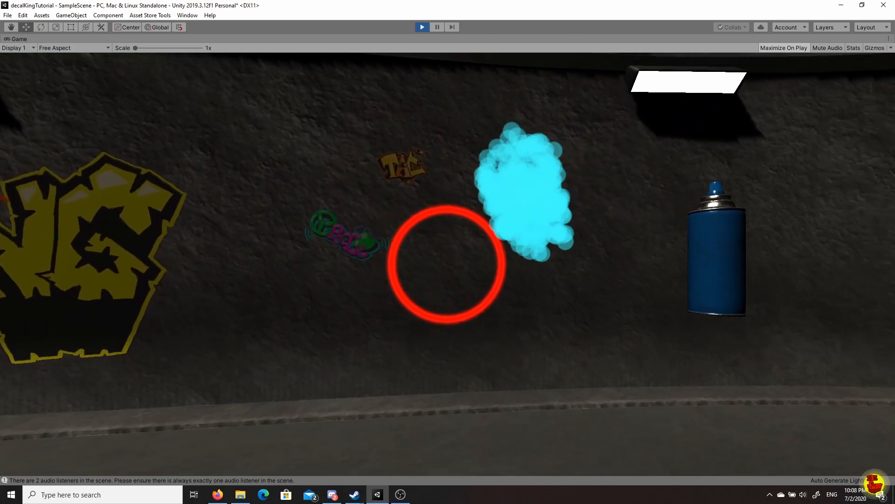
{"action": "left_click", "coordinate": [447, 264]}
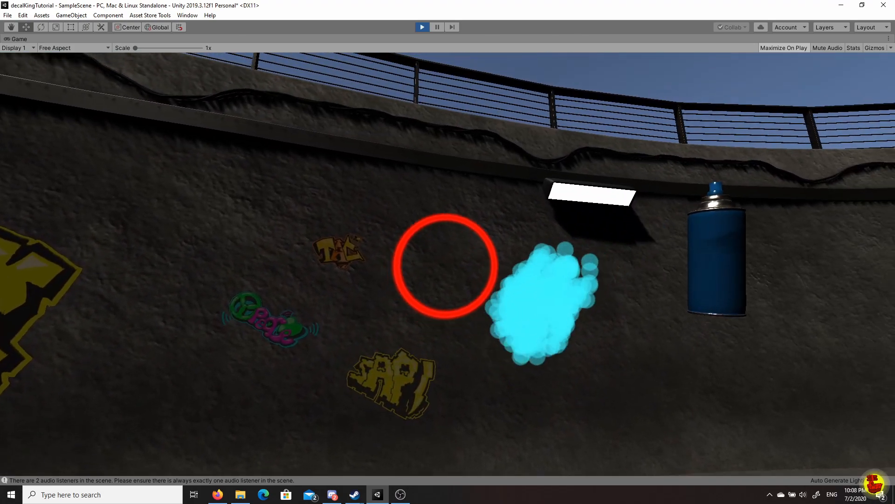
{"action": "left_click", "coordinate": [447, 264]}
{"action": "left_click", "coordinate": [446, 264]}
{"action": "key", "text": "d"}
{"action": "left_click", "coordinate": [447, 264]}
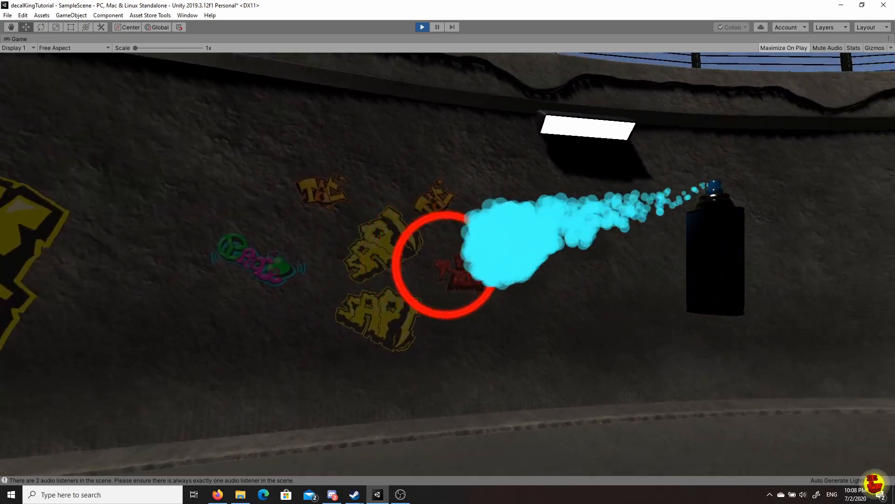
{"action": "key", "text": "Escape"}
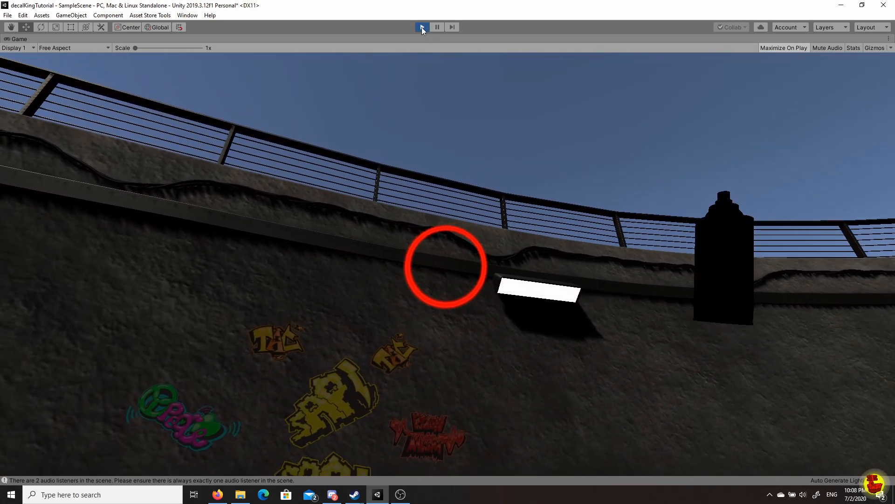
{"action": "left_click", "coordinate": [422, 27]}
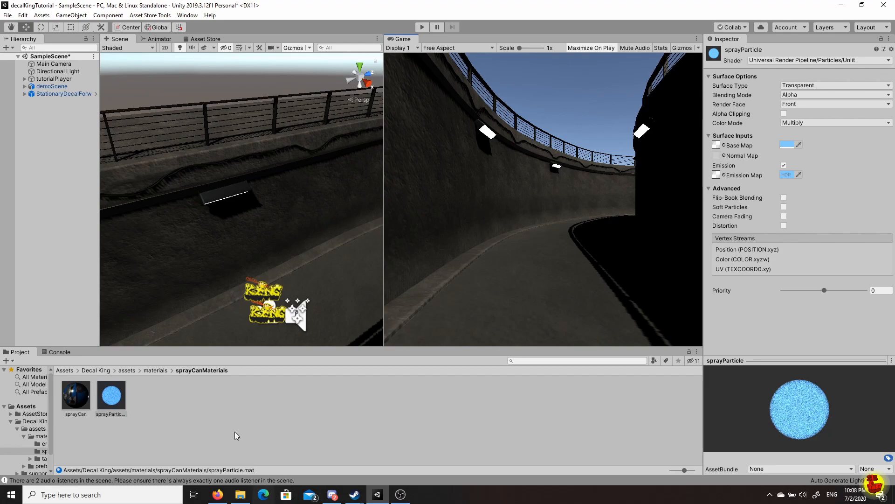
Use the Project breadcrumb to go up through 'assets' to the Decal King root folder.
{"action": "left_click", "coordinate": [126, 370]}
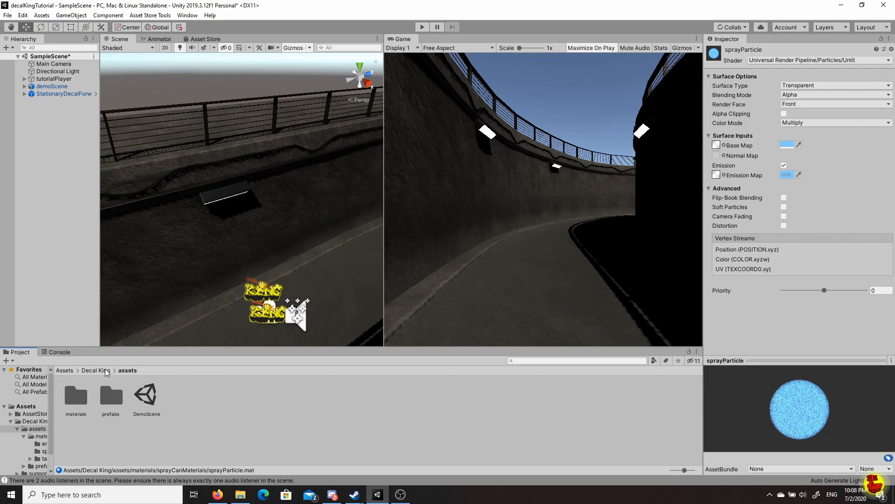
{"action": "left_click", "coordinate": [100, 371]}
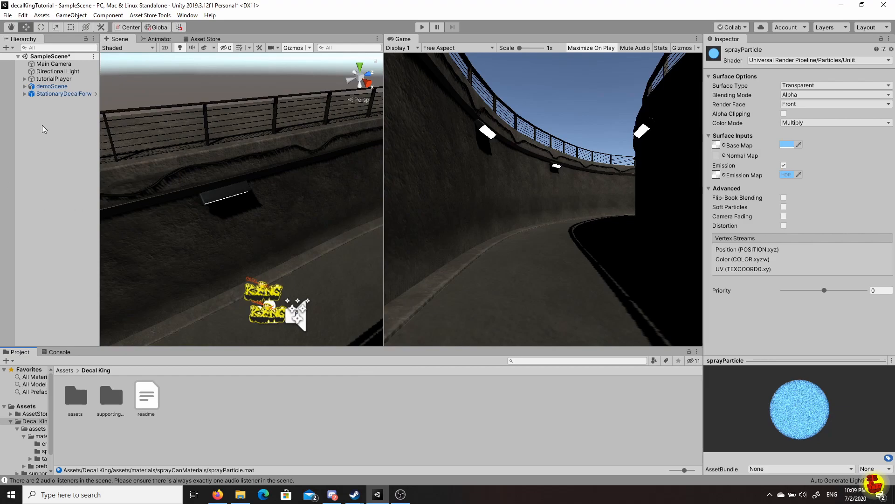
Create an empty GameObject in the Hierarchy, rename it postProcess, and select it.
{"action": "right_click", "coordinate": [55, 128]}
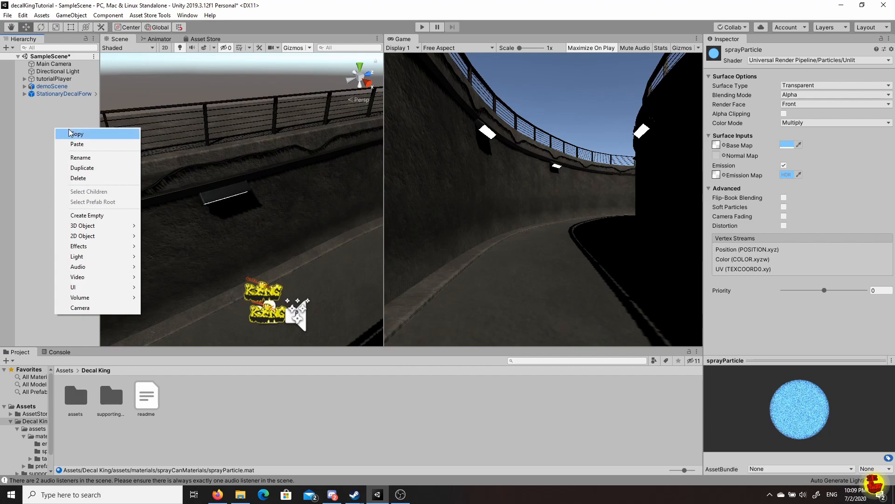
{"action": "left_click", "coordinate": [87, 215]}
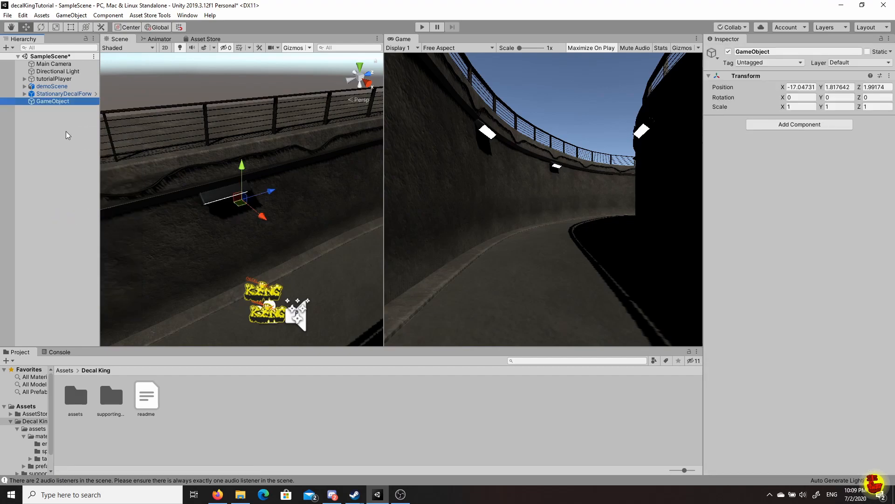
{"action": "left_click", "coordinate": [65, 102]}
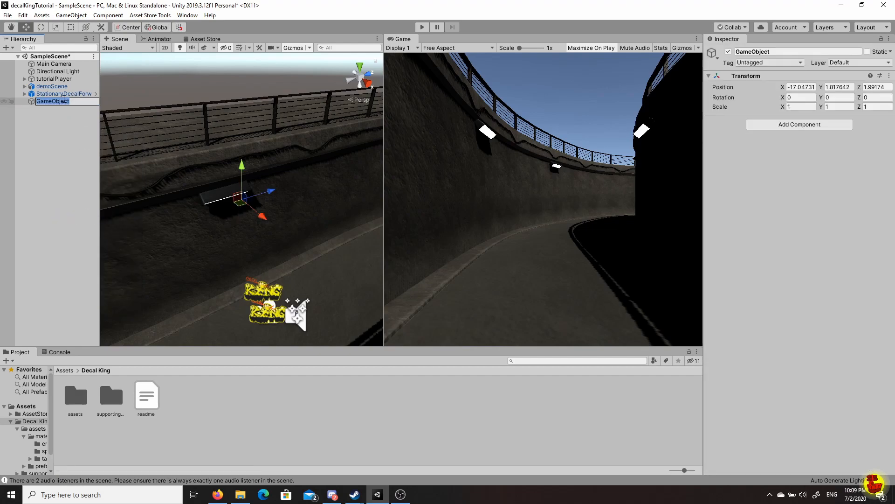
{"action": "type", "text": "postProcess"}
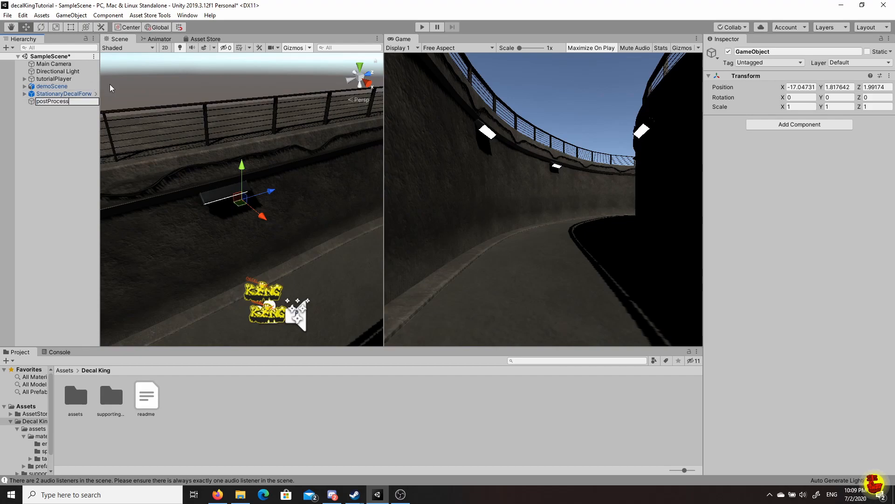
{"action": "left_click", "coordinate": [87, 146]}
{"action": "left_click", "coordinate": [49, 101]}
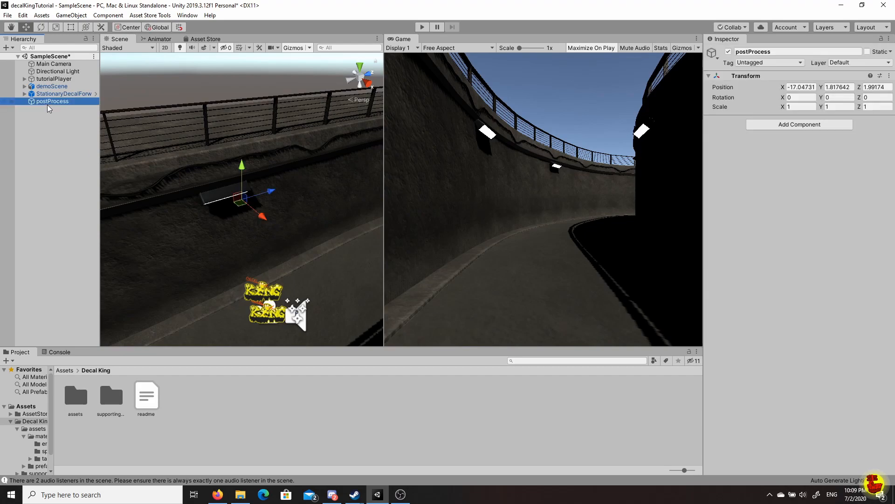
{"action": "left_click", "coordinate": [804, 169]}
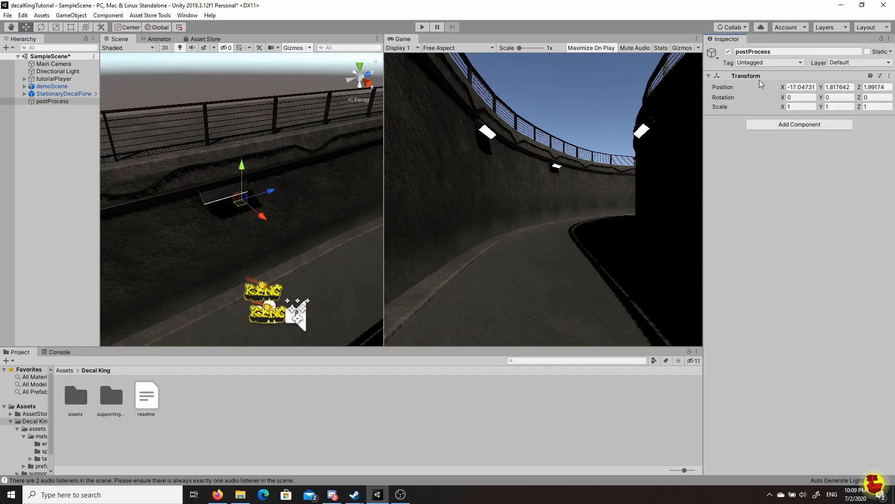
Add a Volume component to postProcess and create a new profile for it.
{"action": "left_click", "coordinate": [796, 133]}
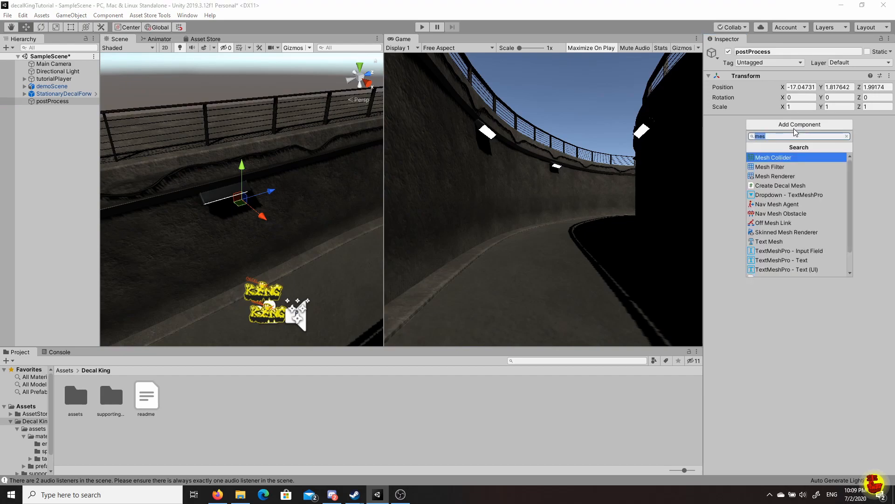
{"action": "type", "text": "ov"}
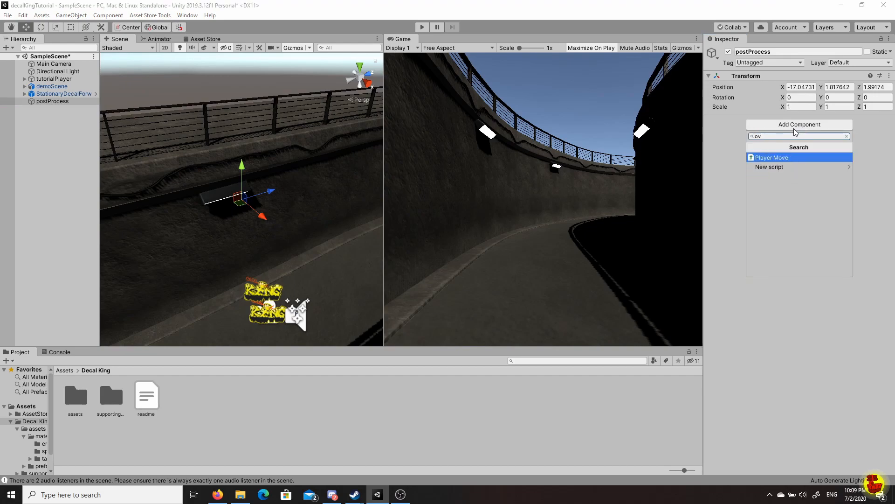
{"action": "type", "text": "er"}
{"action": "key", "text": "BackSpace"}
{"action": "key", "text": "BackSpace"}
{"action": "key", "text": "BackSpace"}
{"action": "key", "text": "BackSpace"}
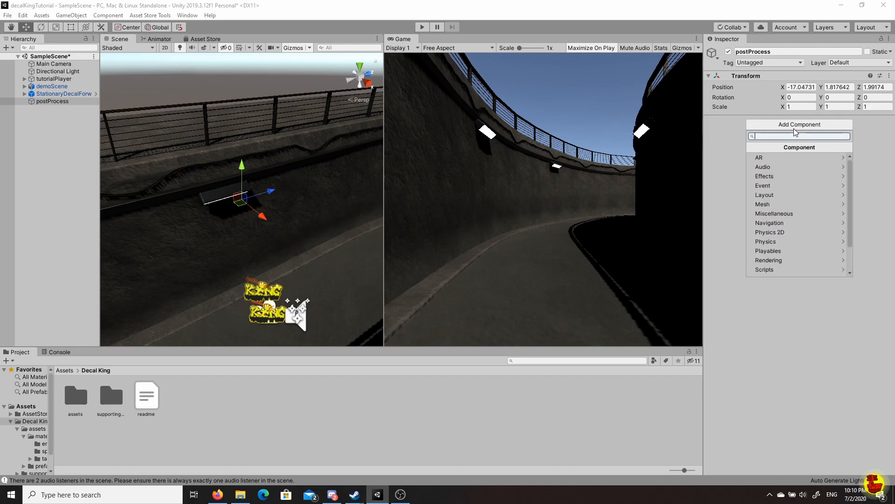
{"action": "type", "text": "volu"}
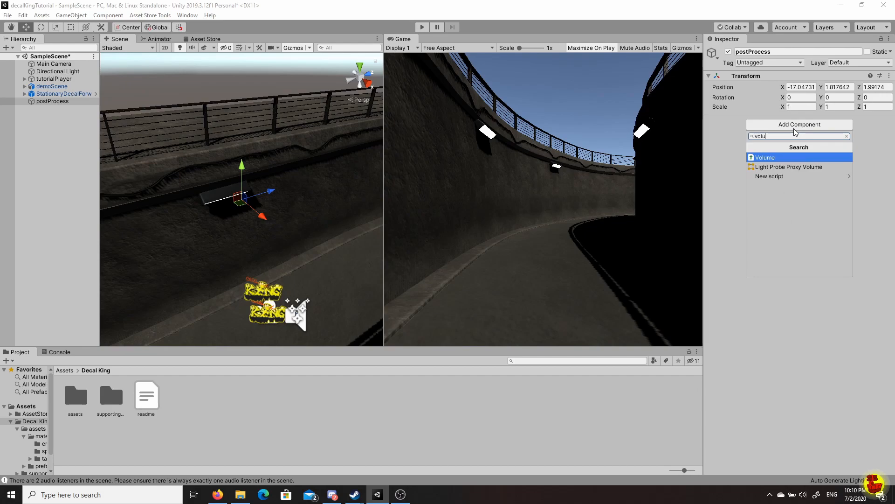
{"action": "key", "text": "BackSpace"}
{"action": "key", "text": "BackSpace"}
{"action": "key", "text": "BackSpace"}
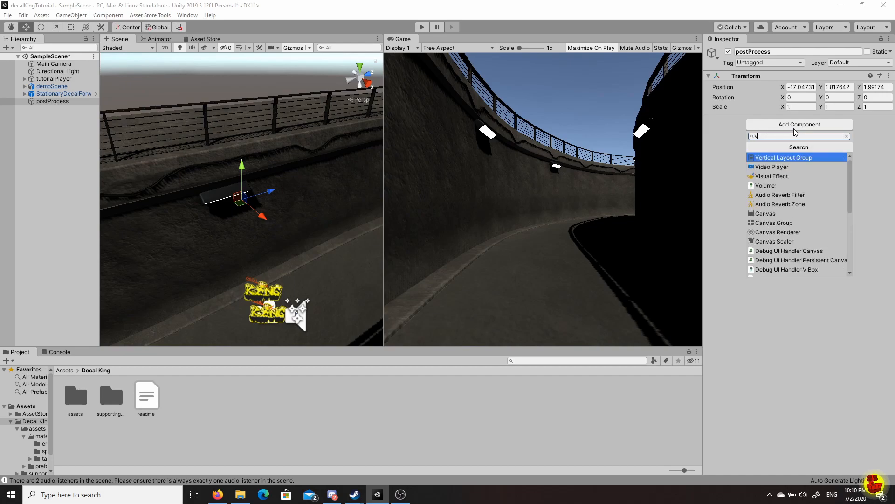
{"action": "type", "text": "olume"}
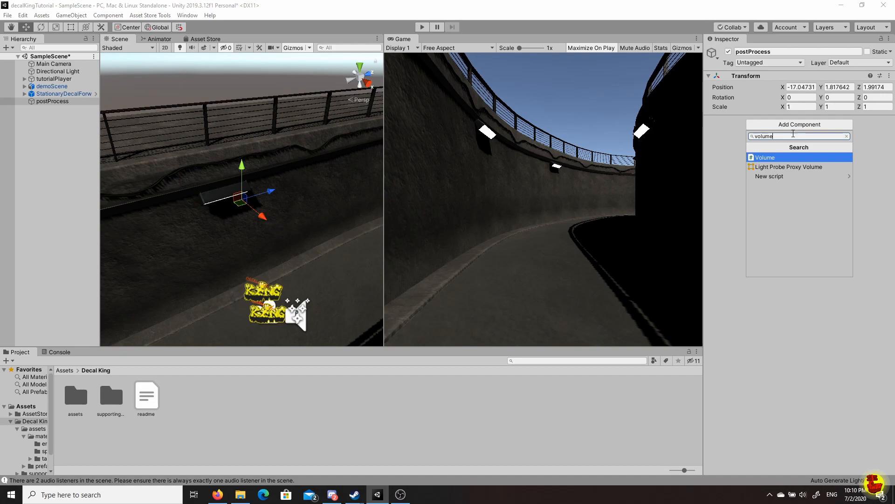
{"action": "left_click", "coordinate": [774, 157]}
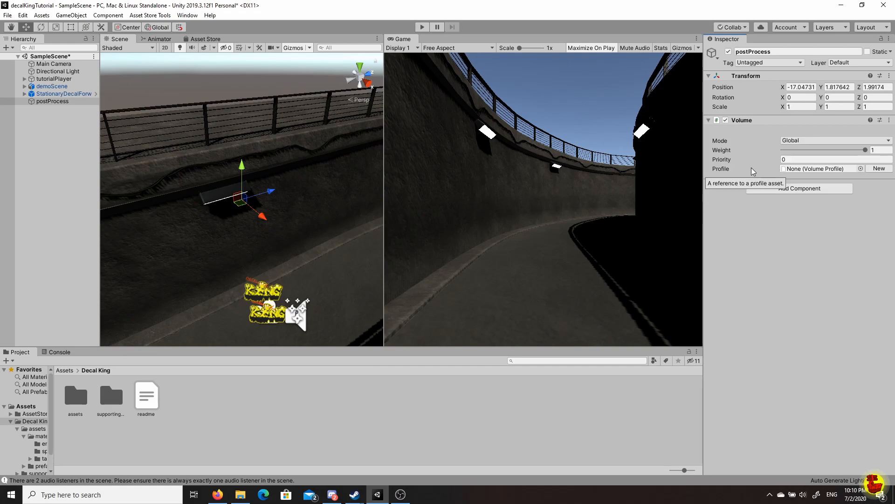
{"action": "left_click", "coordinate": [878, 168]}
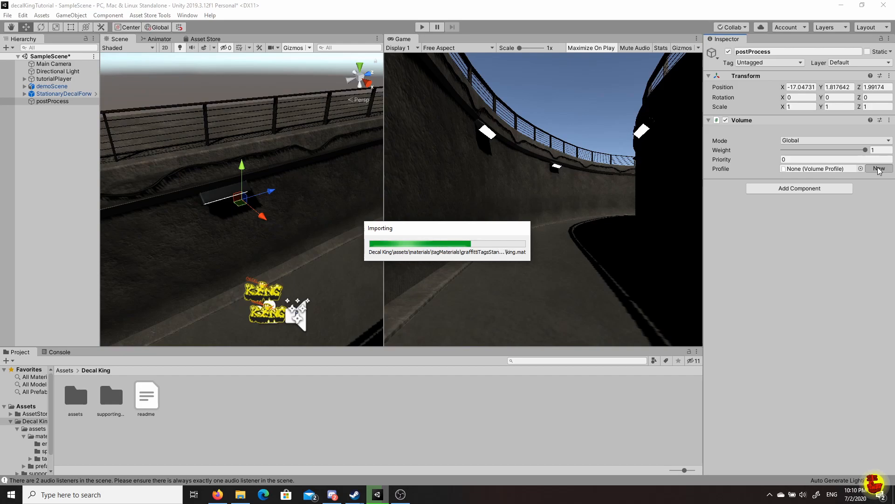
{"action": "left_click", "coordinate": [879, 168]}
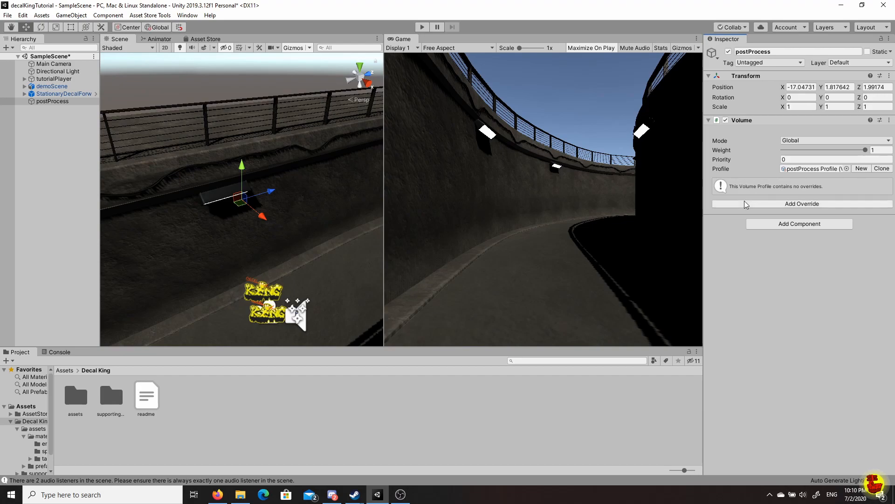
Add a Bloom override to the postProcess Profile, enable All, and set Intensity to 1.
{"action": "left_click", "coordinate": [800, 204]}
{"action": "left_click", "coordinate": [794, 241]}
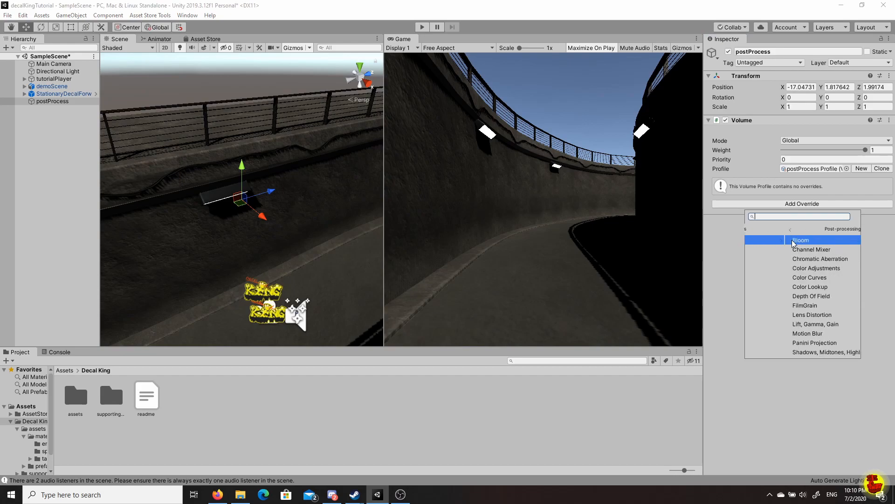
{"action": "scroll", "coordinate": [785, 330], "scroll_direction": "down", "scroll_amount": 3}
{"action": "scroll", "coordinate": [779, 326], "scroll_direction": "up", "scroll_amount": 3}
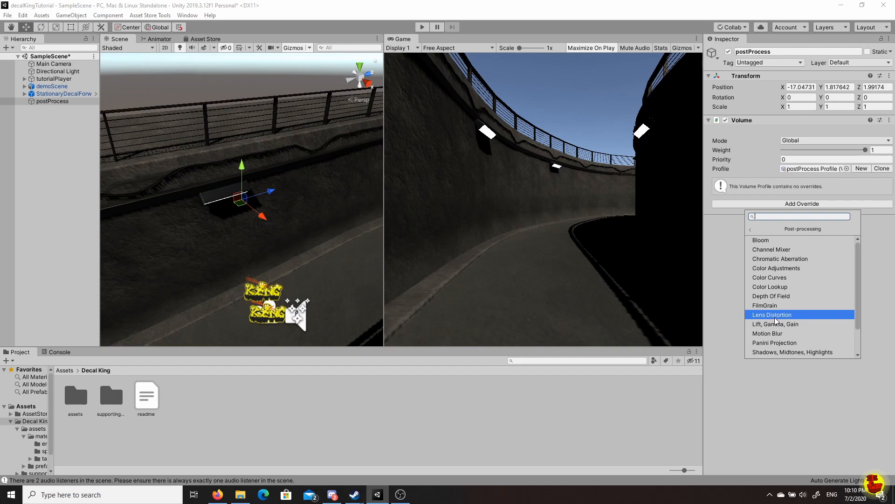
{"action": "left_click", "coordinate": [777, 241]}
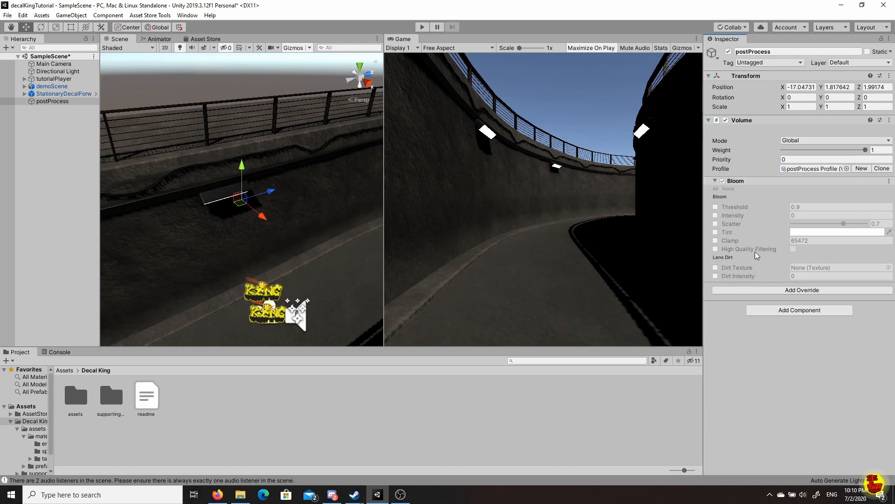
{"action": "left_click", "coordinate": [717, 189]}
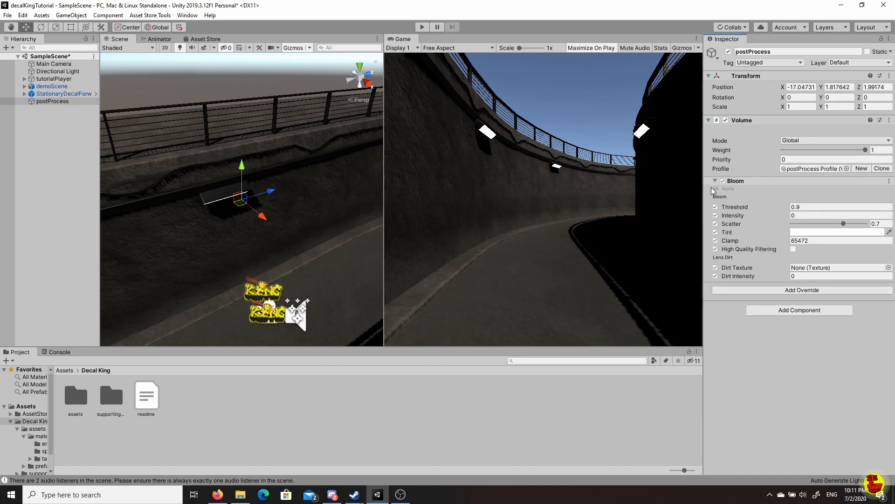
{"action": "left_click", "coordinate": [822, 217]}
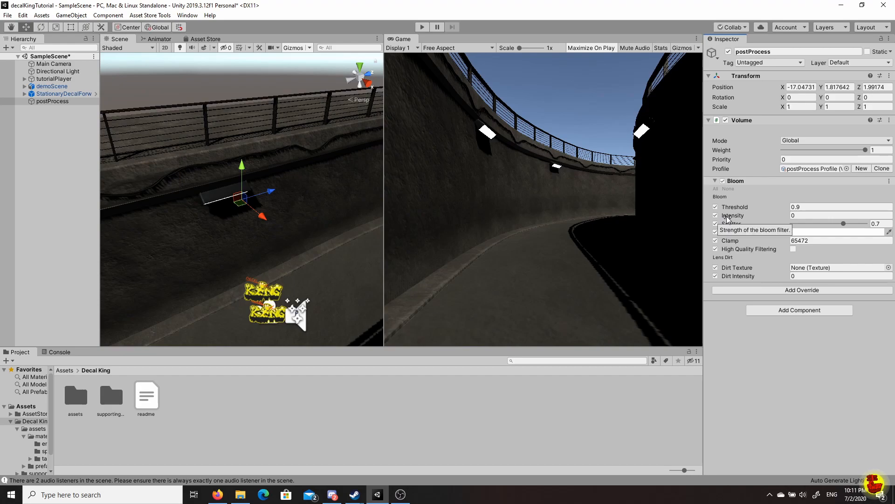
{"action": "left_click", "coordinate": [793, 215]}
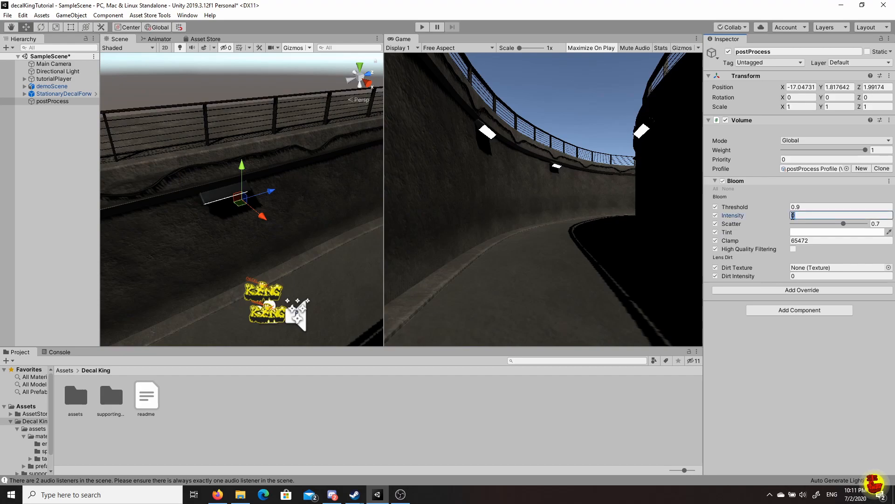
{"action": "type", "text": "1"}
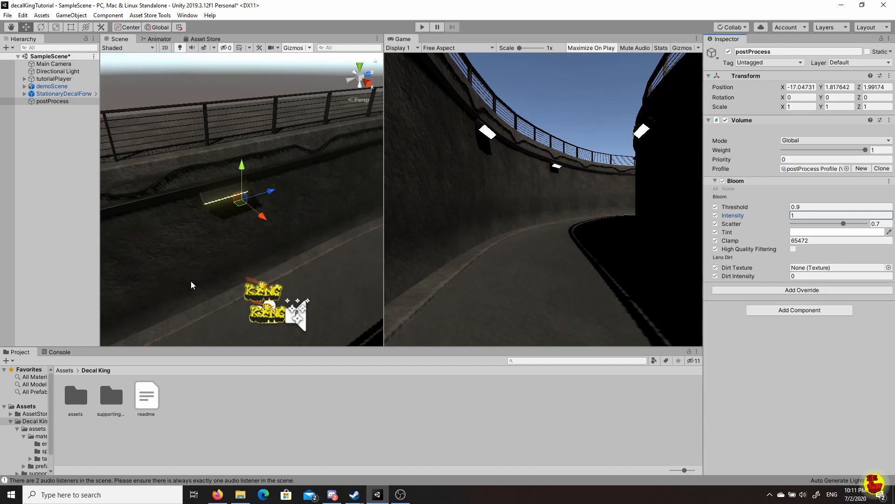
{"action": "left_click_drag", "start_coordinate": [193, 285], "coordinate": [224, 237], "text": "alt"}
{"action": "middle_click_drag", "start_coordinate": [224, 236], "coordinate": [251, 218]}
{"action": "right_click_drag", "start_coordinate": [241, 219], "coordinate": [250, 189]}
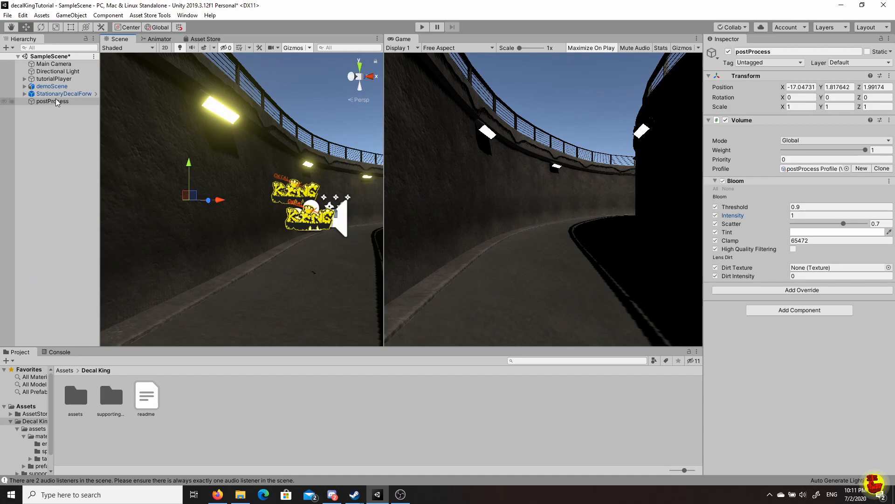
Expand tutorialPlayer, select its Camera, and tick Post Processing under Rendering.
{"action": "left_click", "coordinate": [46, 87]}
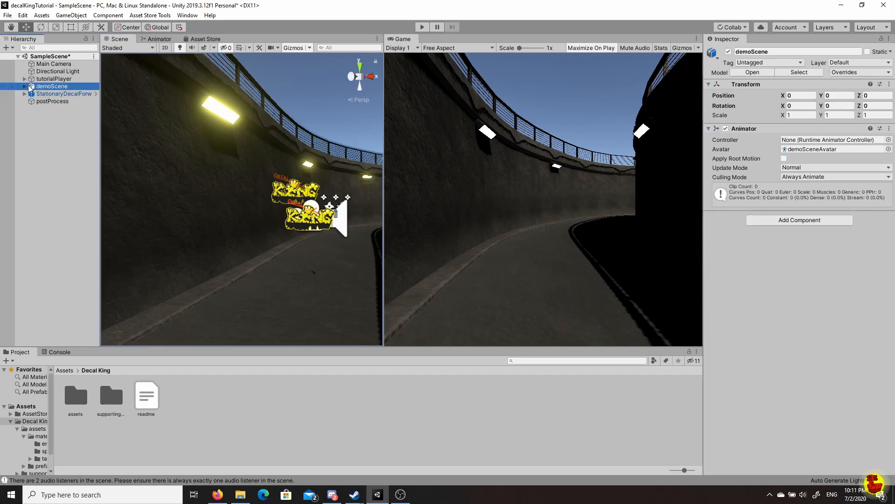
{"action": "left_click", "coordinate": [25, 87]}
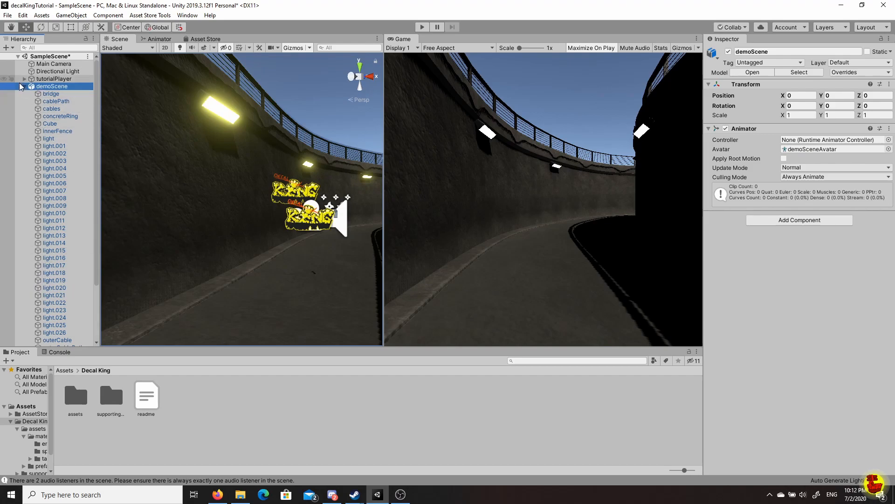
{"action": "left_click", "coordinate": [24, 87]}
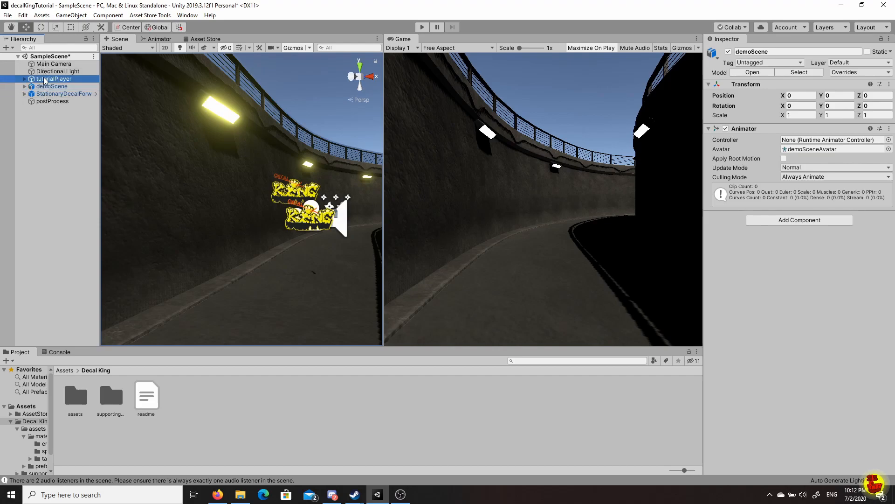
{"action": "left_click", "coordinate": [44, 79]}
{"action": "left_click", "coordinate": [25, 78]}
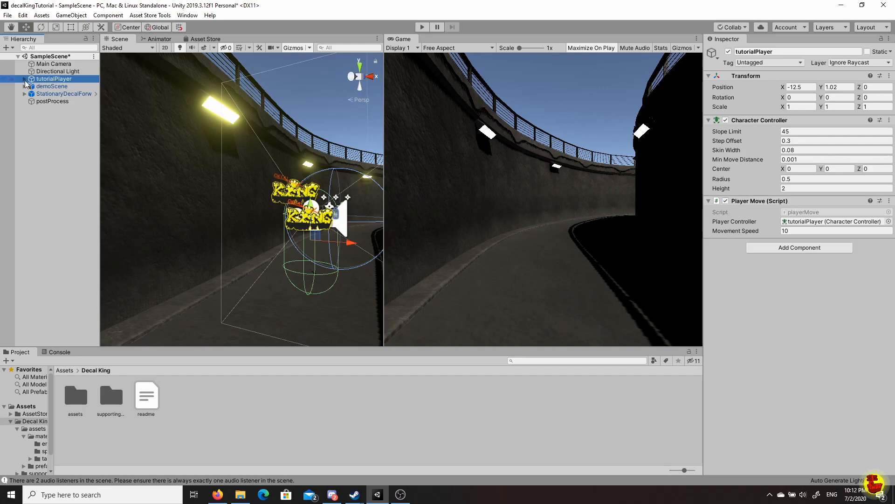
{"action": "left_click", "coordinate": [51, 87]}
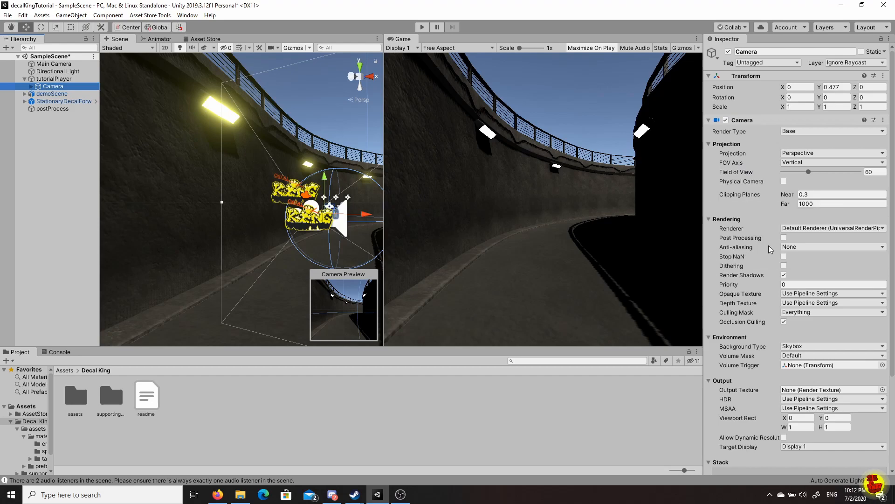
{"action": "scroll", "coordinate": [786, 240], "scroll_direction": "down", "scroll_amount": 3}
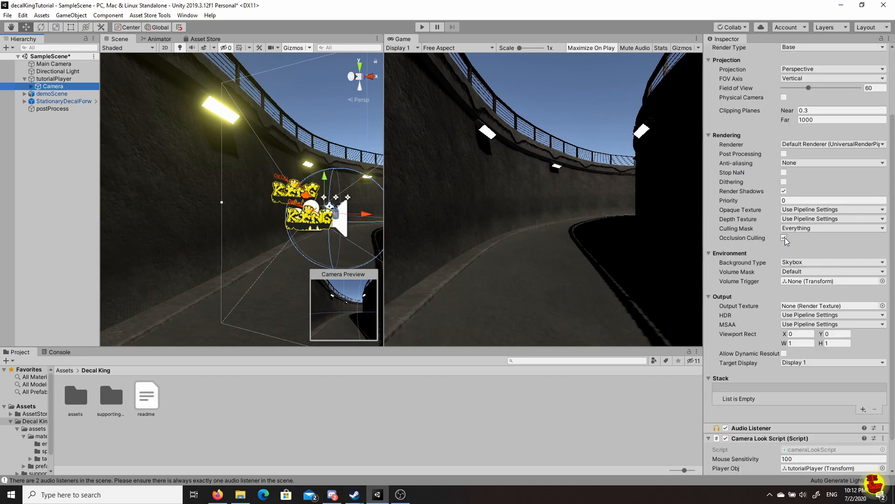
{"action": "scroll", "coordinate": [785, 240], "scroll_direction": "up", "scroll_amount": 3}
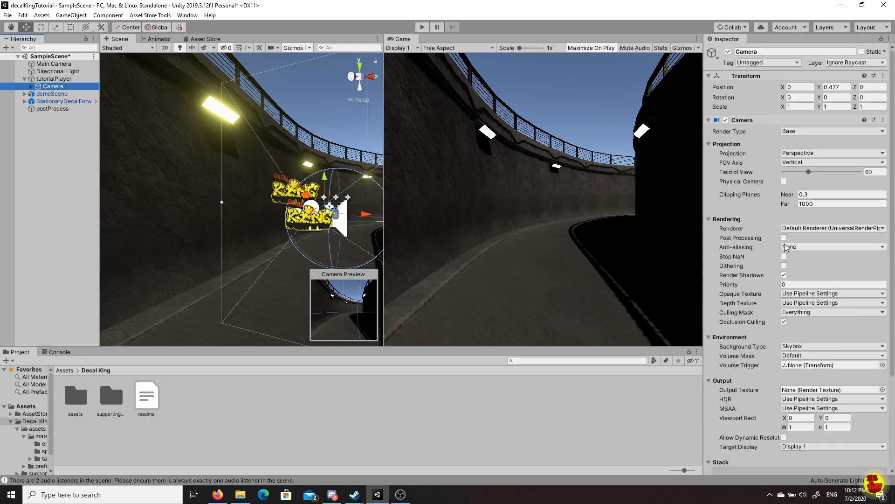
{"action": "left_click", "coordinate": [784, 238]}
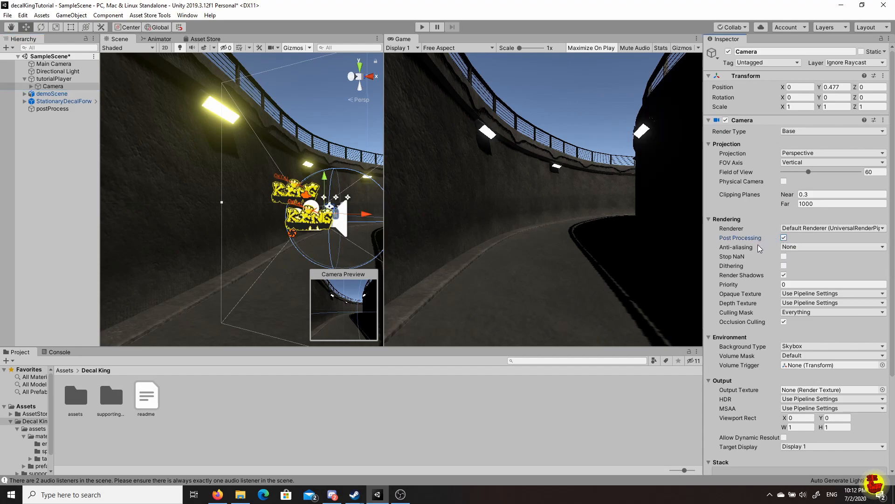
Go back to the Assets folder and open the Decal King folder.
{"action": "scroll", "coordinate": [763, 248], "scroll_direction": "down", "scroll_amount": 3}
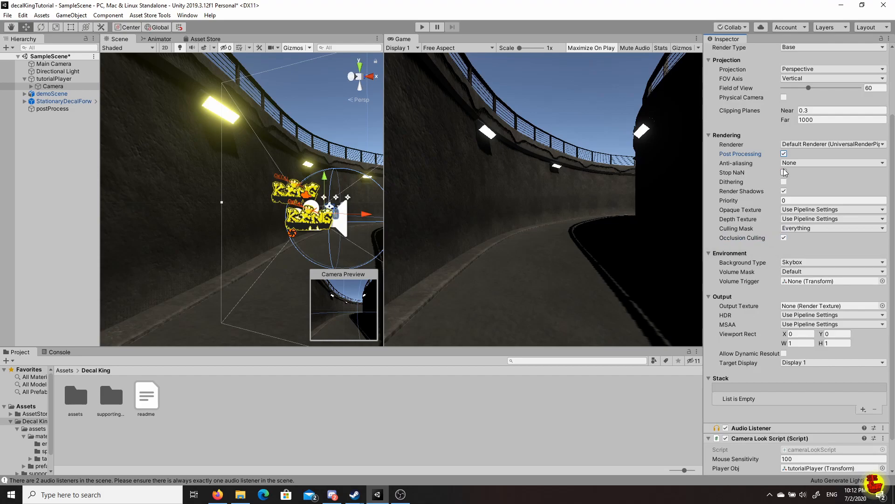
{"action": "scroll", "coordinate": [782, 227], "scroll_direction": "down", "scroll_amount": 1}
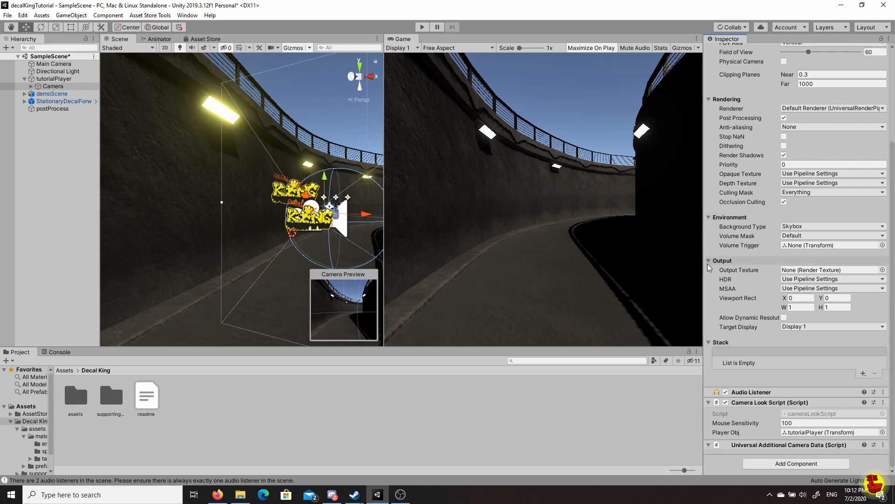
{"action": "scroll", "coordinate": [780, 202], "scroll_direction": "up", "scroll_amount": 3}
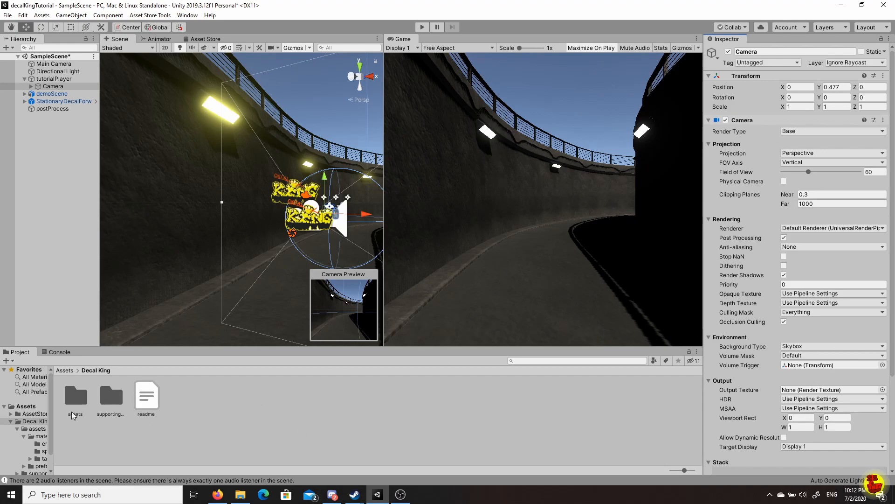
{"action": "left_click", "coordinate": [67, 371]}
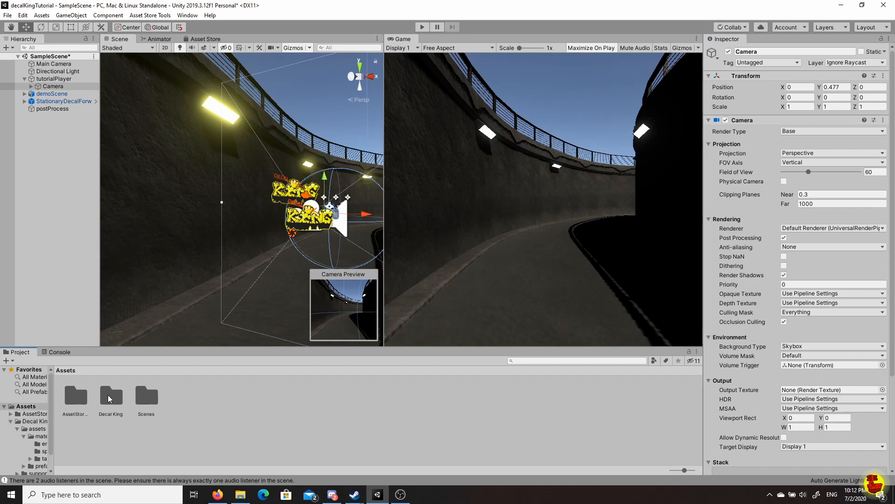
{"action": "left_click", "coordinate": [293, 416]}
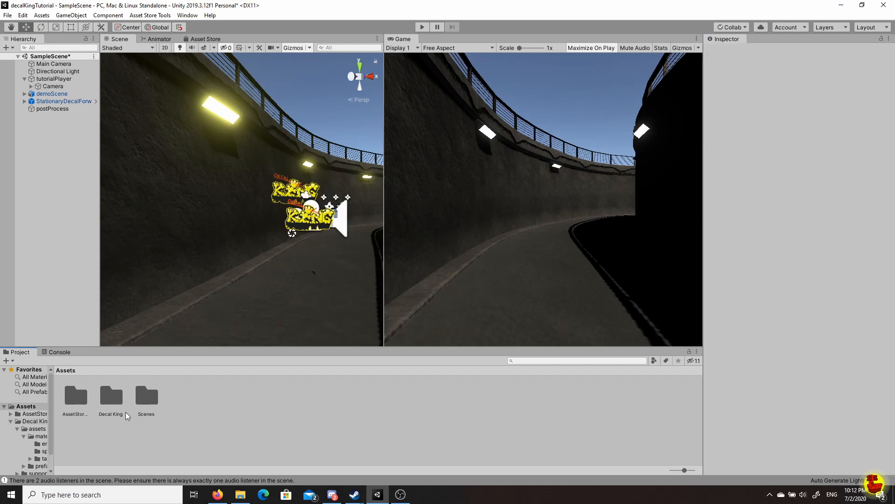
{"action": "double_click", "coordinate": [112, 397]}
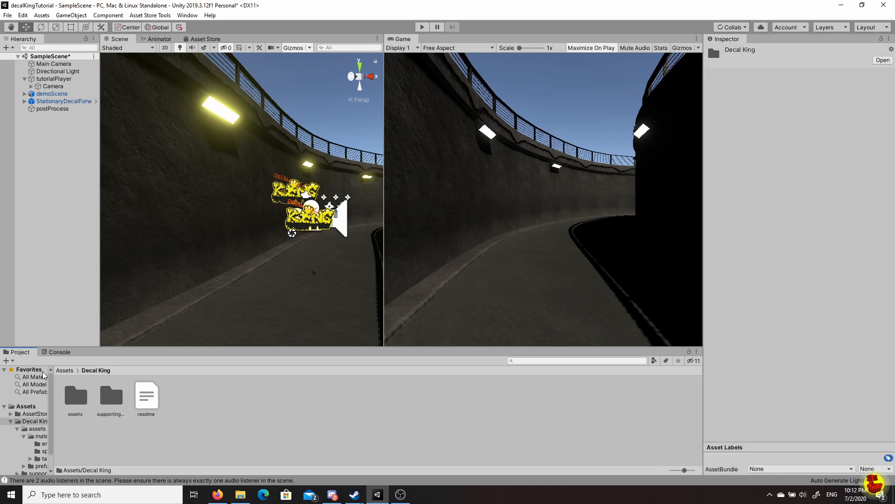
Select the UniversalRenderPipelineAsset in Assets > Scenes and enable HDR and Soft Shadows.
{"action": "left_click", "coordinate": [65, 370]}
{"action": "double_click", "coordinate": [147, 397]}
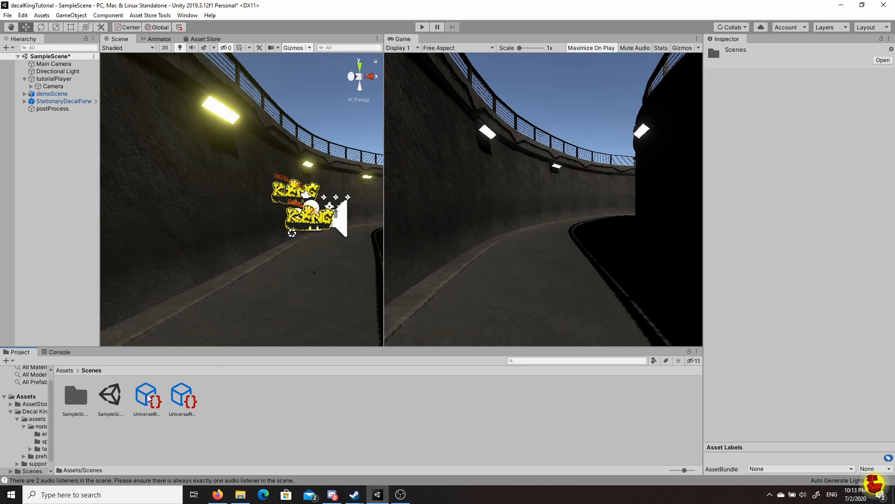
{"action": "left_click", "coordinate": [148, 397]}
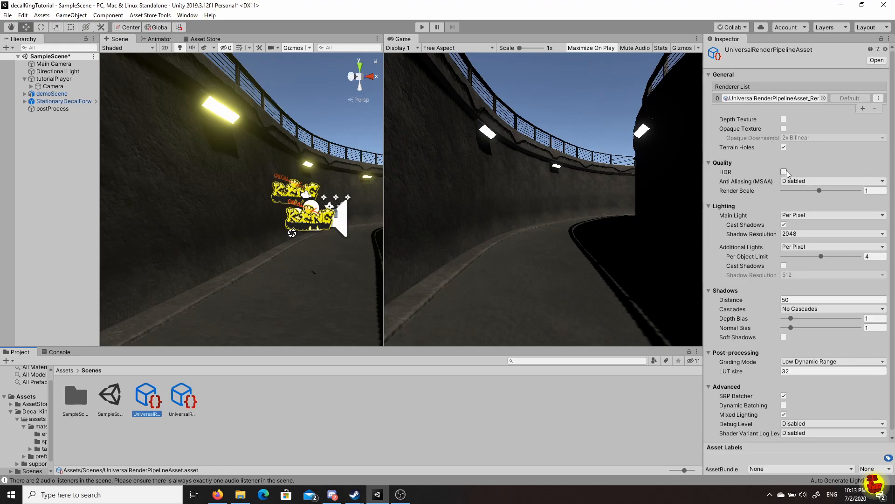
{"action": "left_click", "coordinate": [785, 172]}
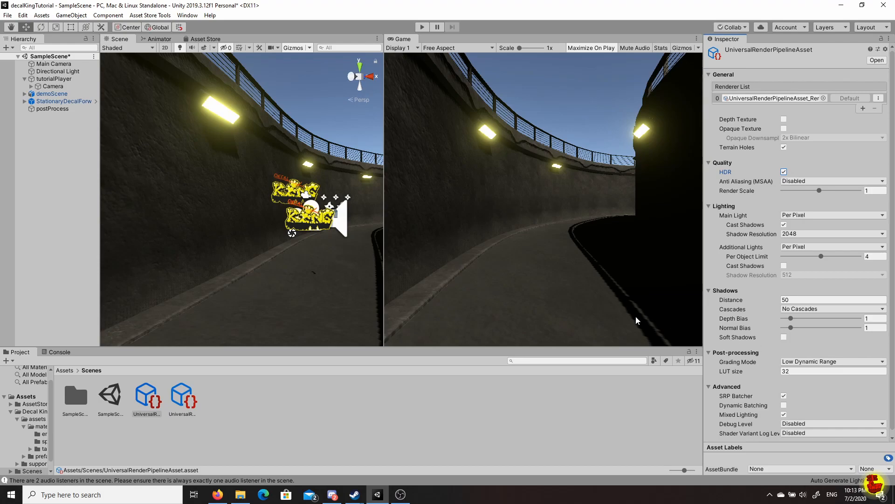
{"action": "left_click", "coordinate": [784, 337]}
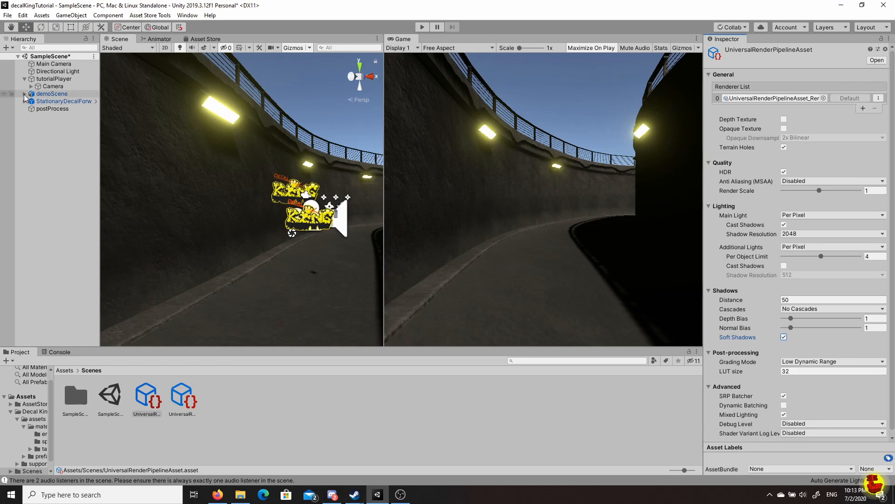
Add a Lift, Gamma, Gain override to postProcess with all its settings enabled.
{"action": "left_click", "coordinate": [45, 110]}
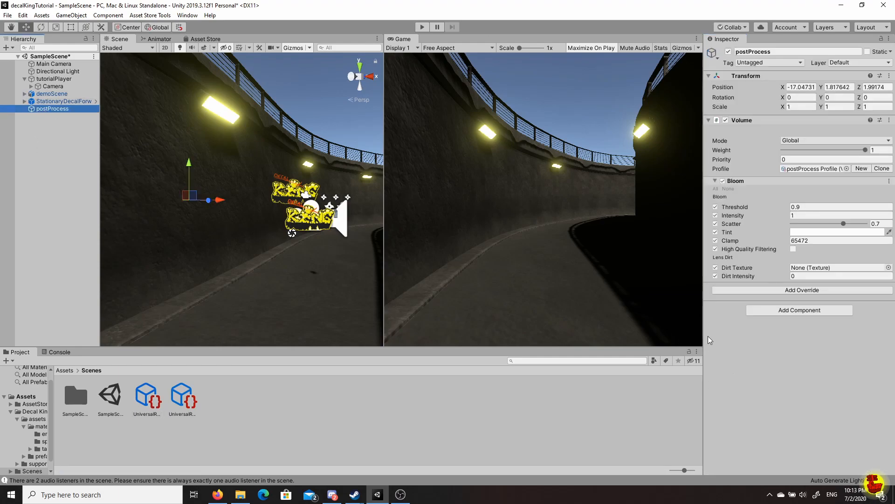
{"action": "left_click", "coordinate": [796, 292]}
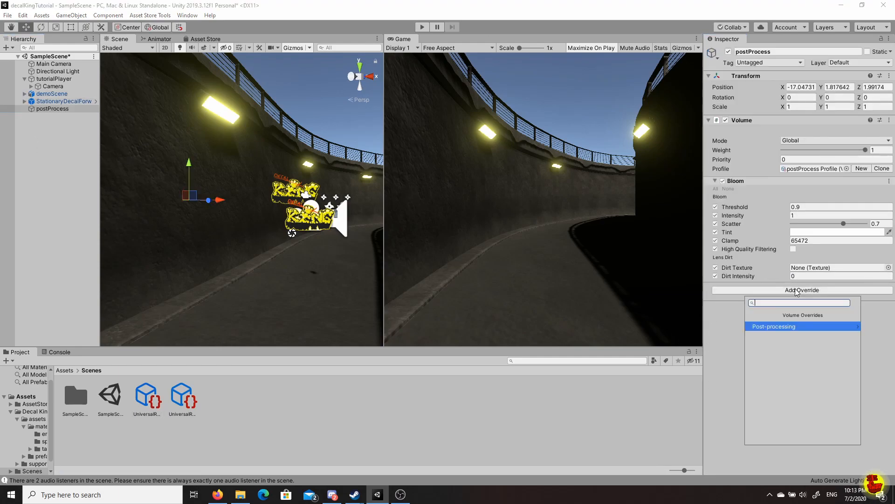
{"action": "left_click", "coordinate": [778, 328]}
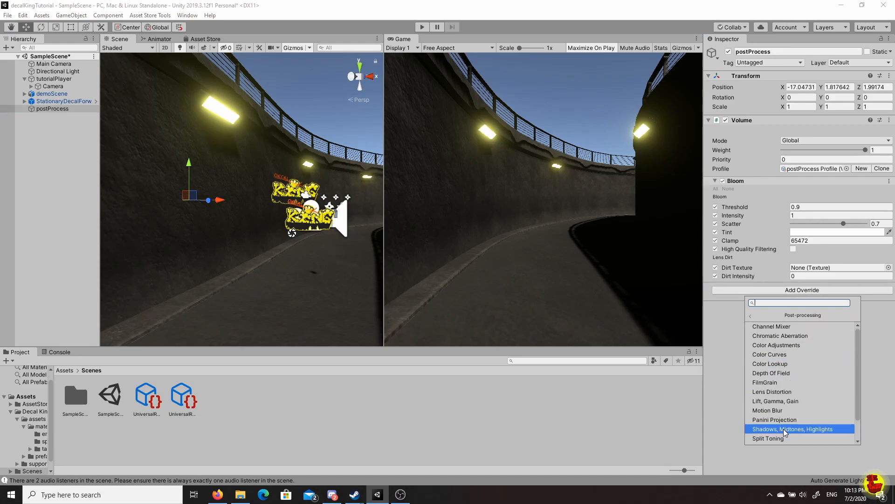
{"action": "left_click", "coordinate": [780, 400]}
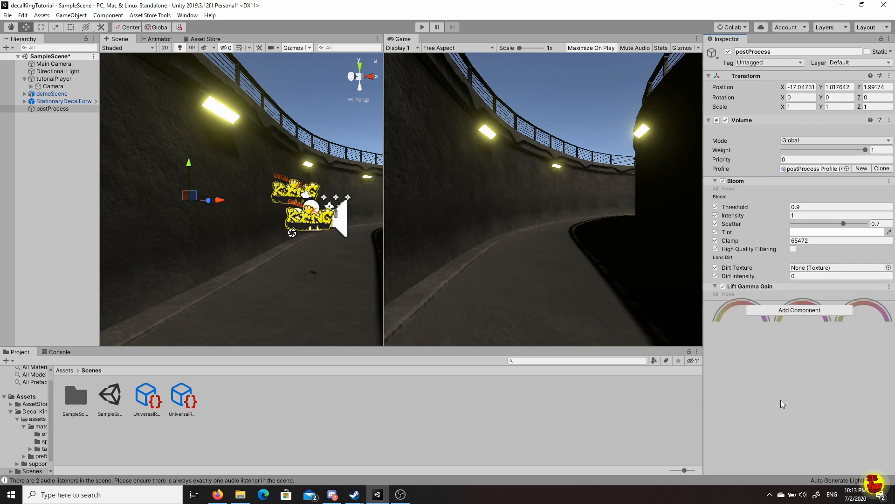
{"action": "left_click", "coordinate": [716, 294]}
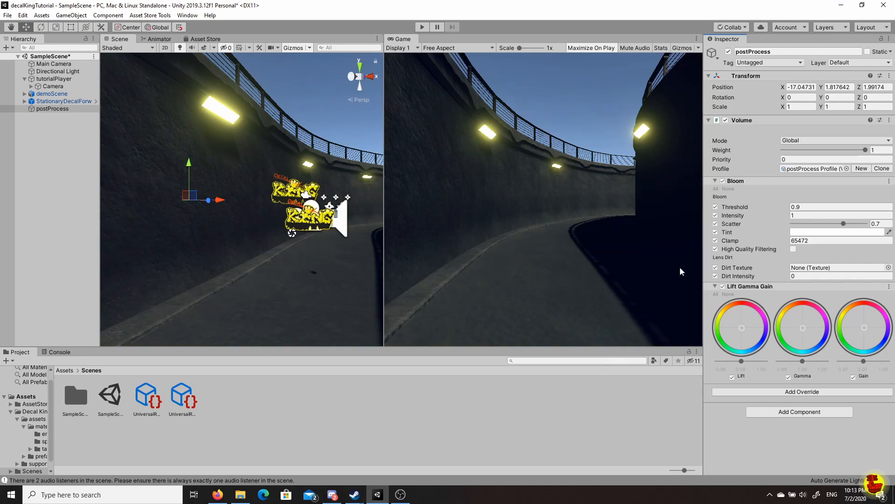
Add a Film Grain override with all settings enabled, type Medium 4, intensity about 0.28.
{"action": "left_click", "coordinate": [787, 393]}
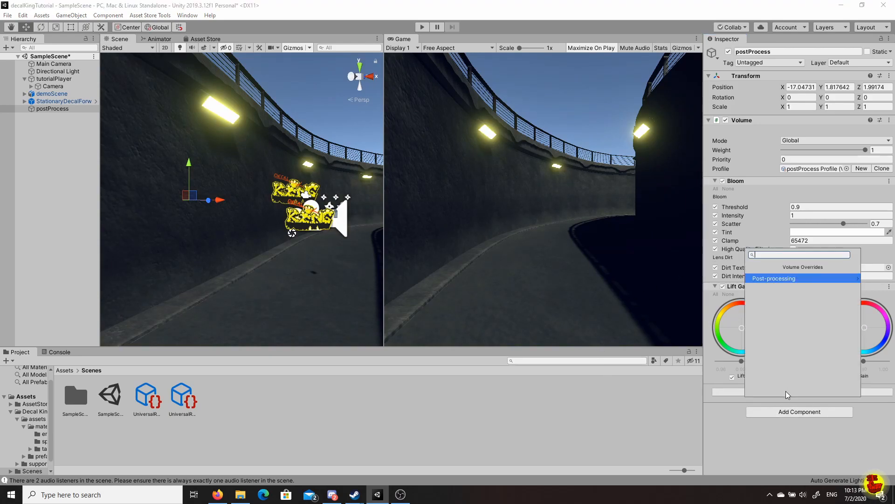
{"action": "left_click", "coordinate": [779, 278]}
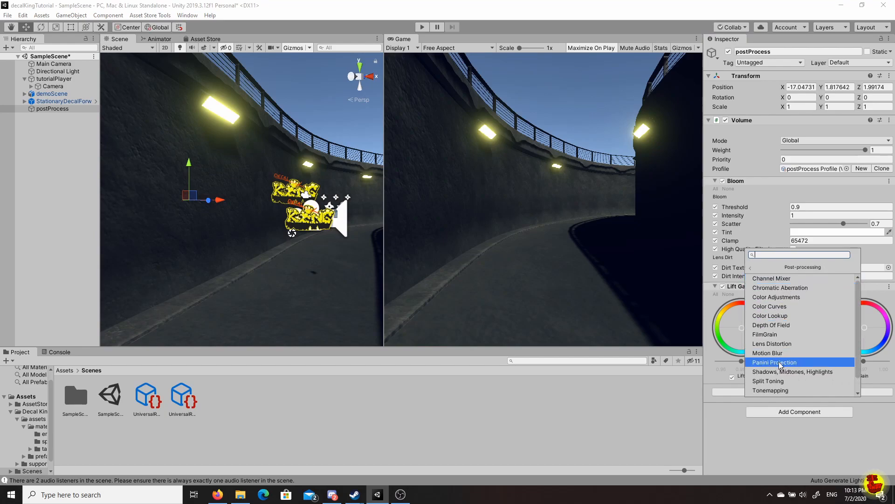
{"action": "left_click", "coordinate": [774, 334]}
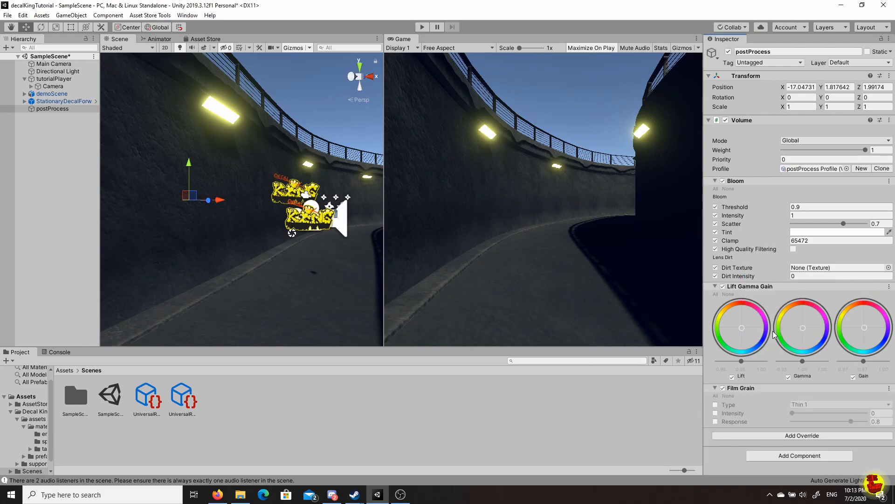
{"action": "left_click", "coordinate": [716, 395]}
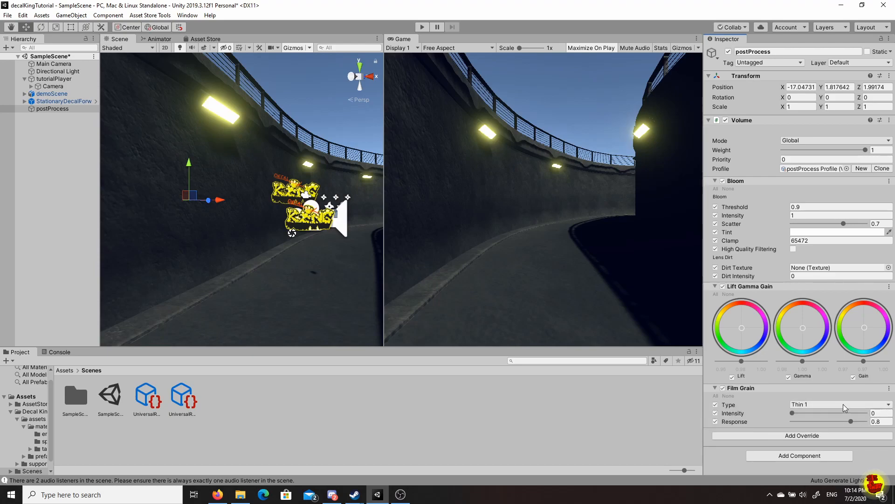
{"action": "left_click", "coordinate": [843, 404]}
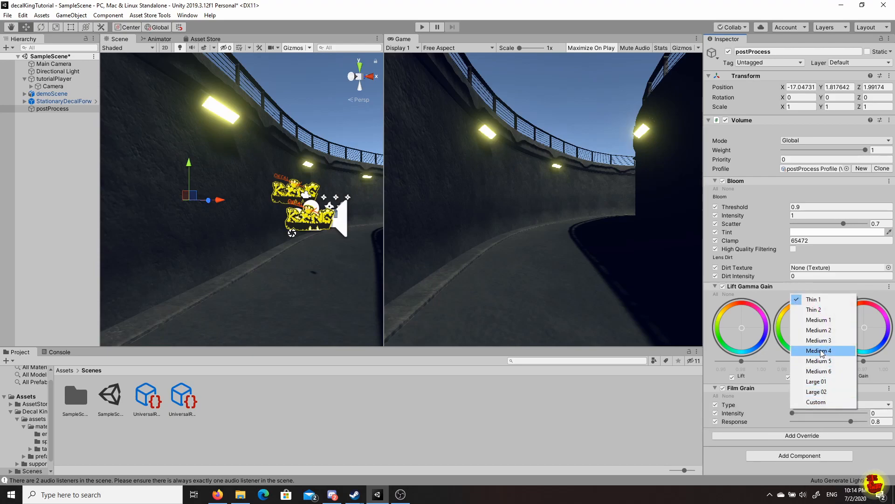
{"action": "left_click", "coordinate": [822, 352]}
{"action": "left_click_drag", "start_coordinate": [795, 419], "coordinate": [814, 416]}
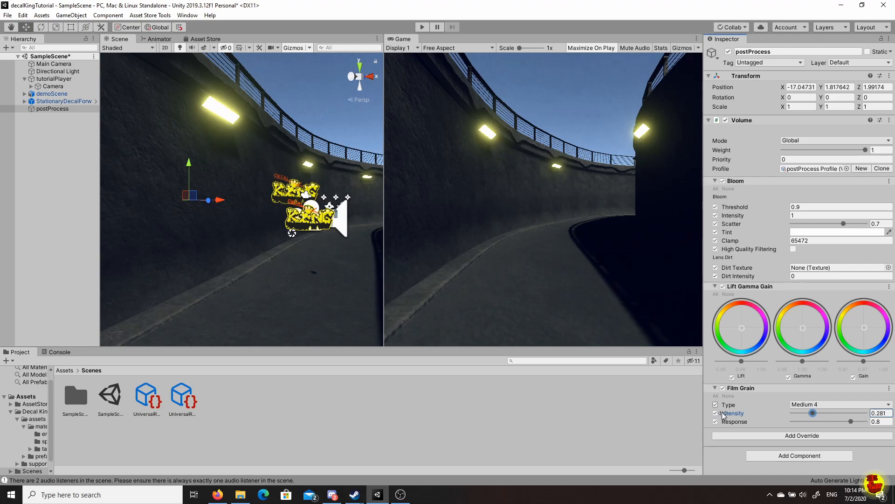
Add a Chromatic Aberration override to postProcess and set its Intensity to 0.45.
{"action": "left_click", "coordinate": [773, 439]}
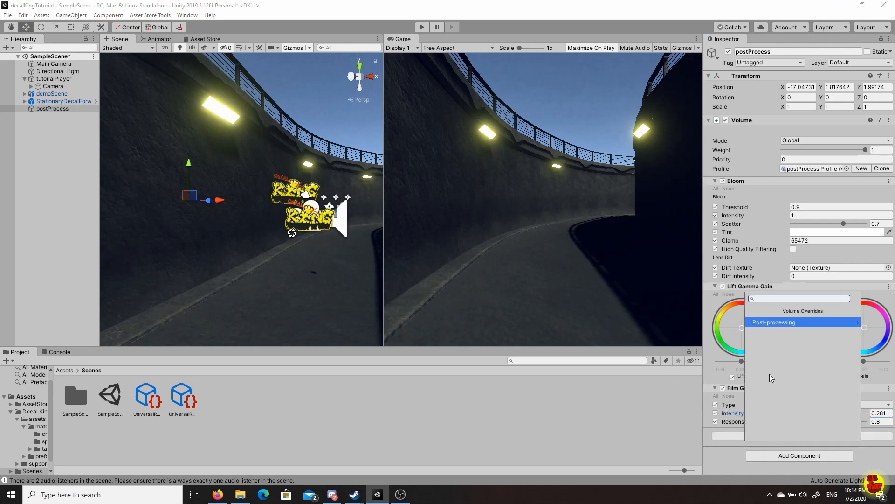
{"action": "left_click", "coordinate": [775, 323]}
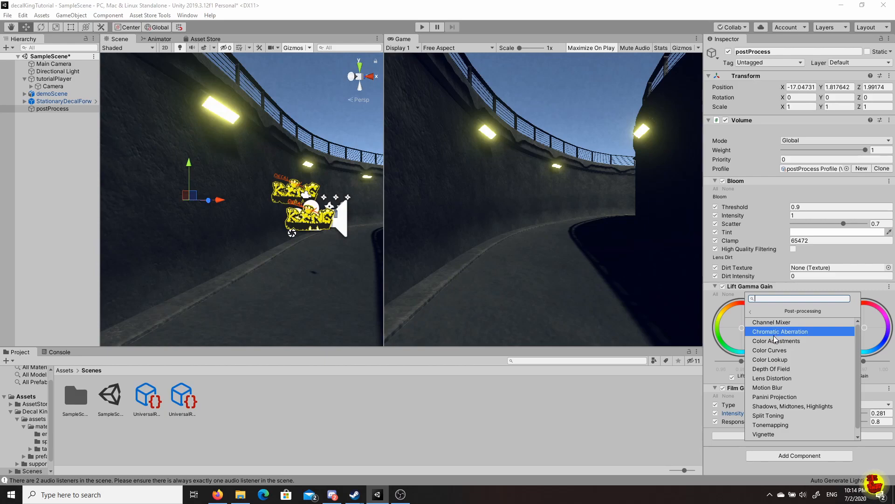
{"action": "left_click", "coordinate": [810, 331]}
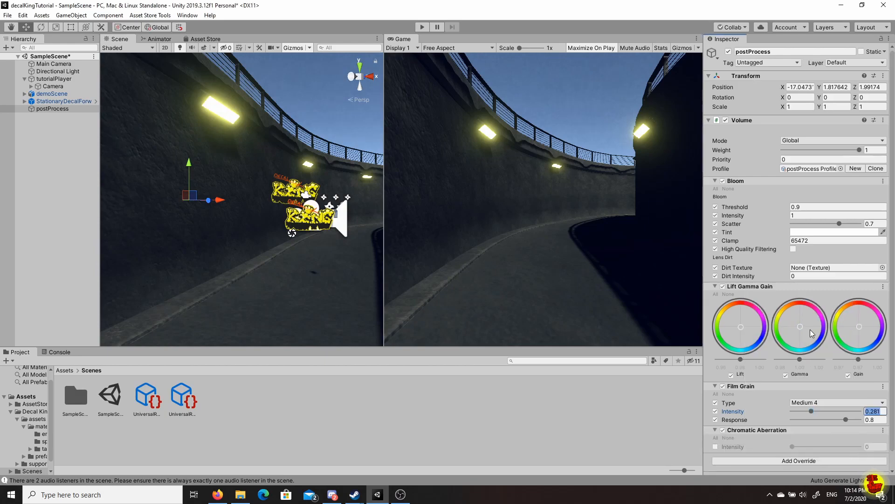
{"action": "scroll", "coordinate": [796, 415], "scroll_direction": "down", "scroll_amount": 2}
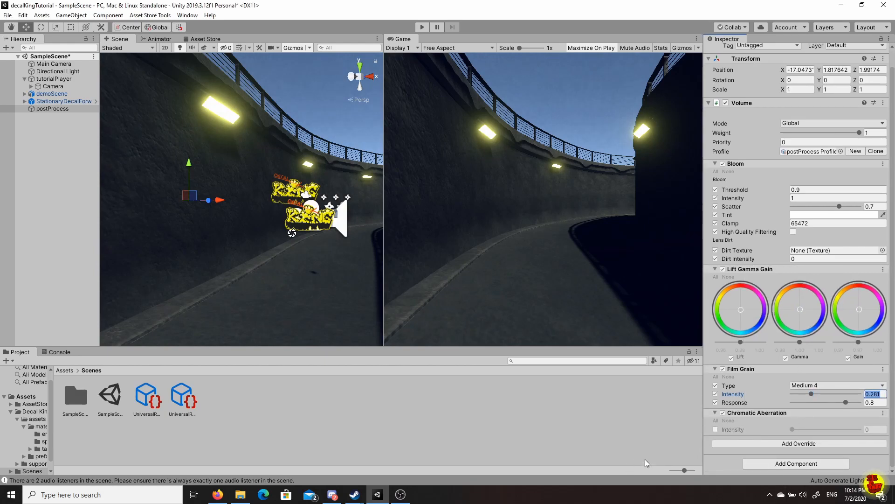
{"action": "left_click", "coordinate": [716, 429]}
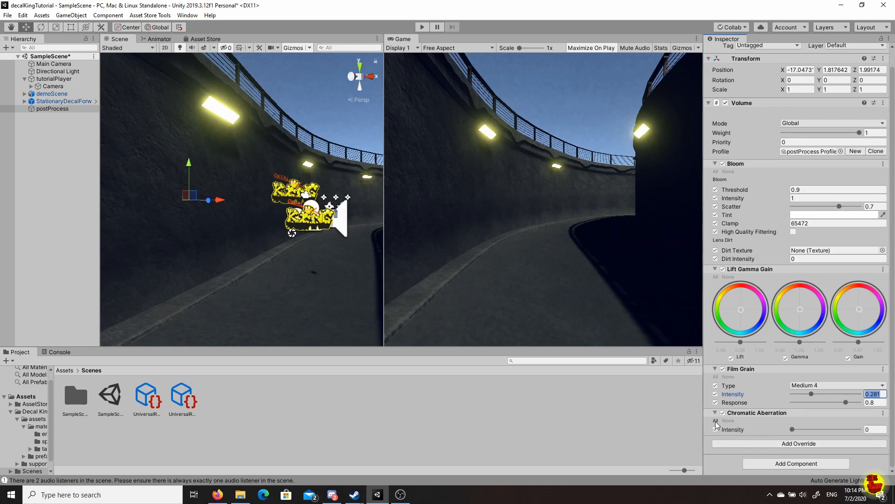
{"action": "left_click_drag", "start_coordinate": [792, 429], "coordinate": [824, 440]}
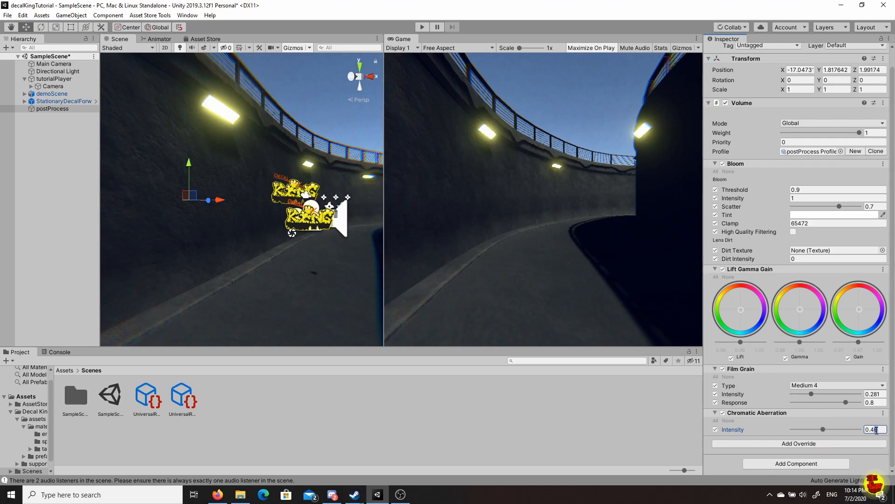
{"action": "key", "text": "Return"}
Play the scene to view chromatic aberration fringing on the KING graffiti and tunnel lights.
{"action": "left_click", "coordinate": [423, 26]}
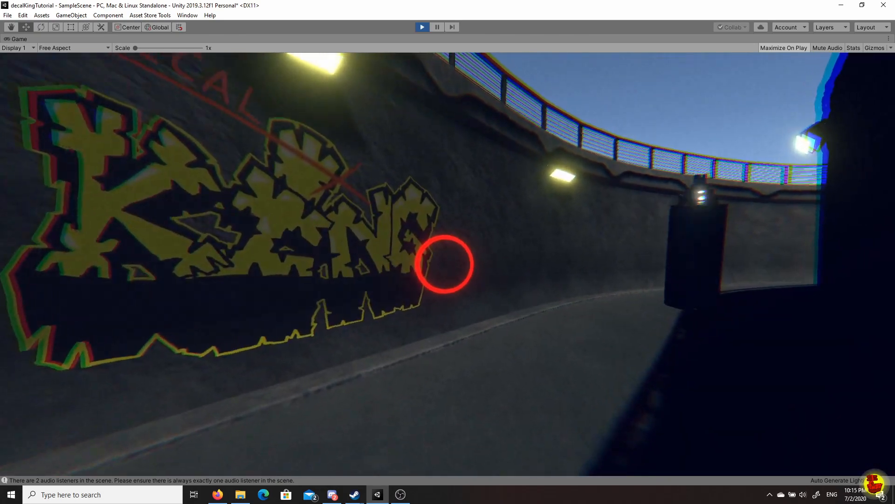
{"action": "key", "text": "Escape"}
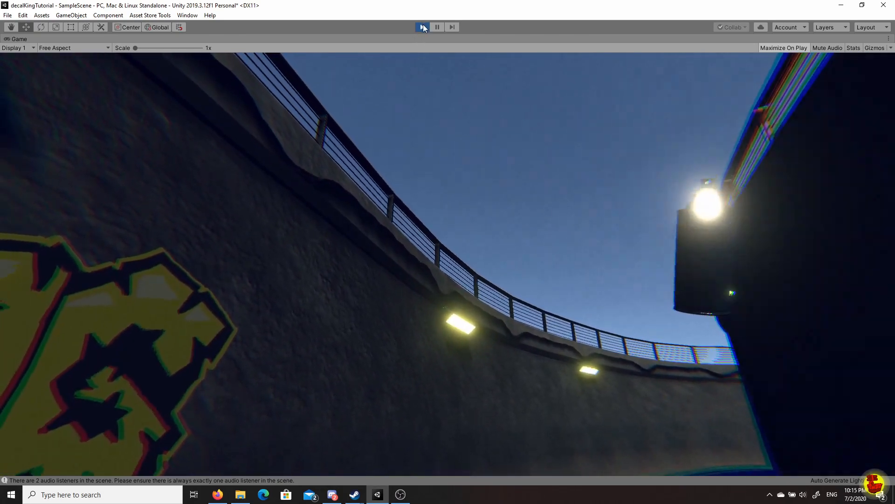
Stop the game, lower the sprayCan material's Smoothness to 0.417, and play again.
{"action": "left_click", "coordinate": [423, 27]}
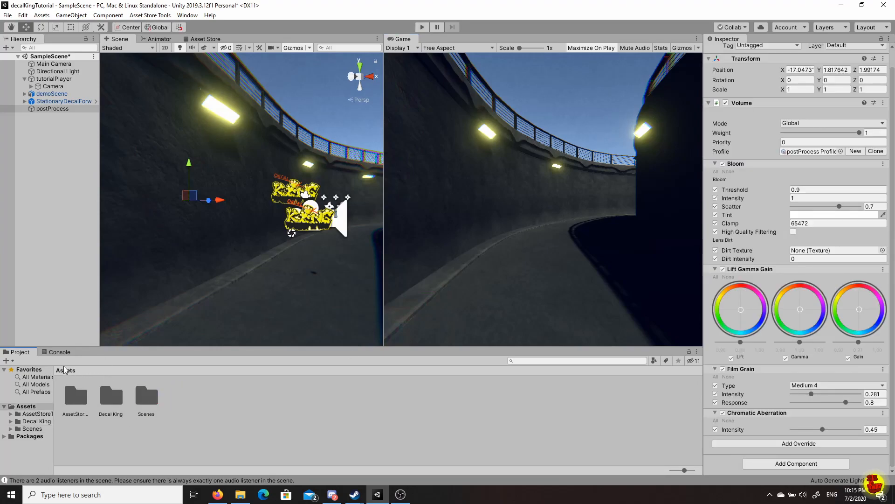
{"action": "double_click", "coordinate": [104, 400]}
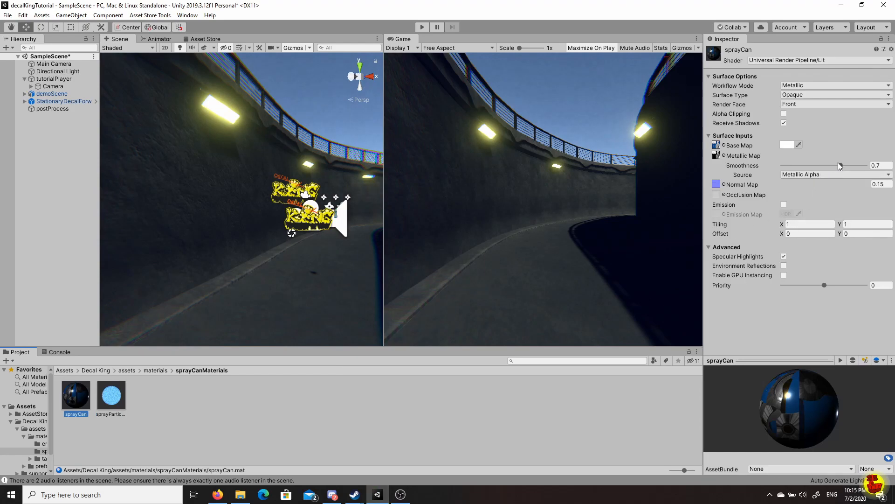
{"action": "left_click_drag", "start_coordinate": [840, 161], "coordinate": [837, 164]}
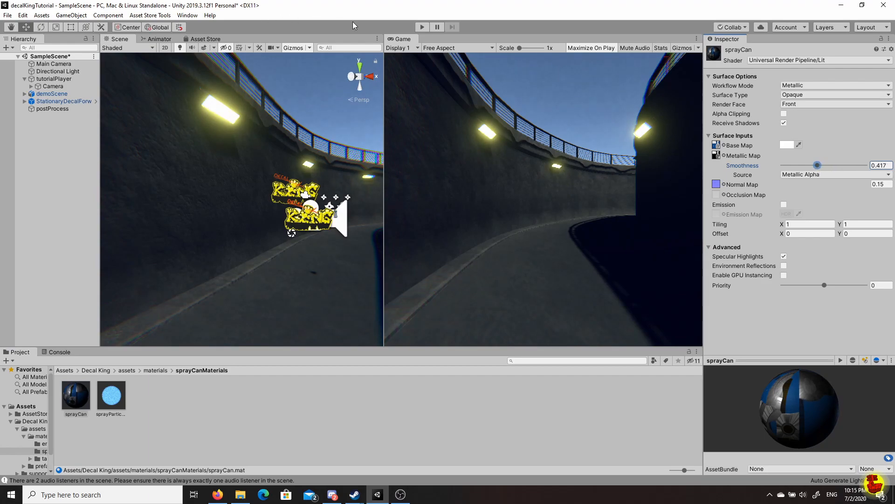
{"action": "left_click", "coordinate": [422, 27]}
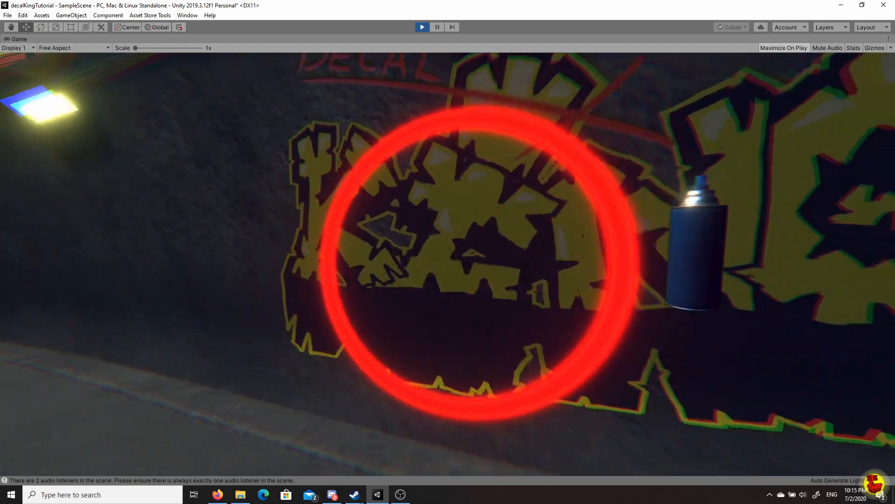
Spray red, TAC, SAPI, KING and green tag decals across the tunnel wall.
{"action": "key", "text": "s"}
{"action": "key", "text": "w"}
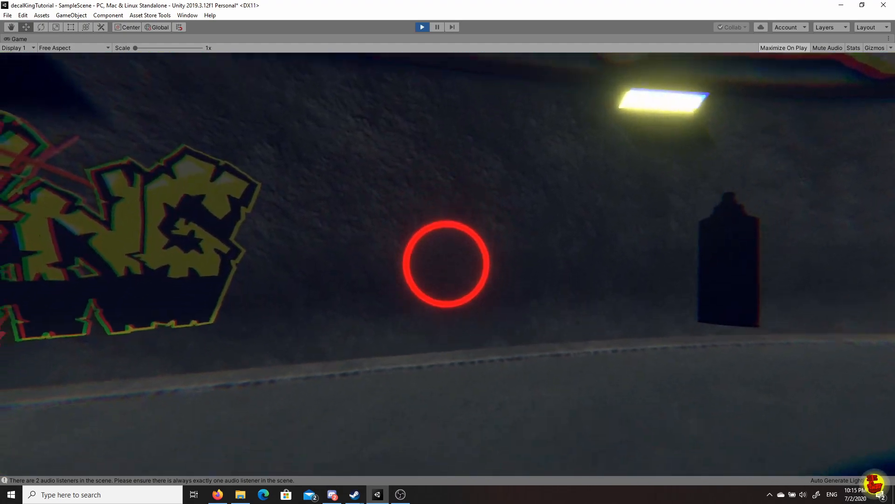
{"action": "left_click", "coordinate": [446, 264]}
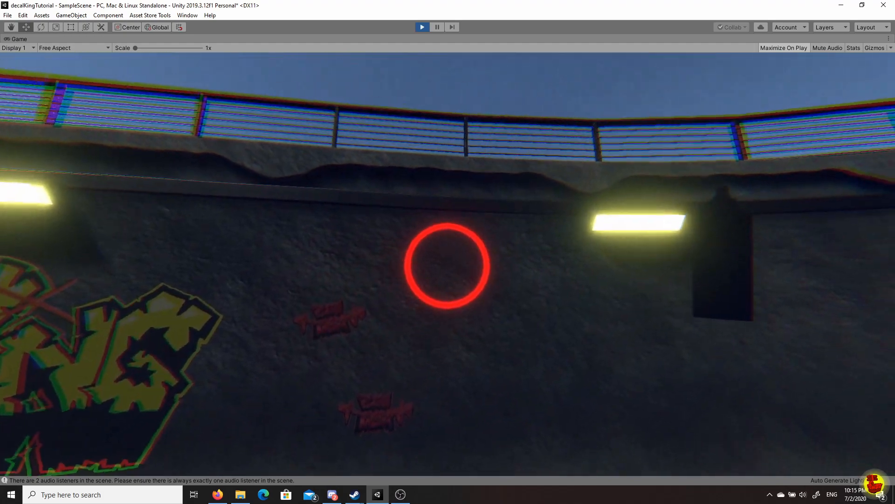
{"action": "left_click", "coordinate": [447, 264]}
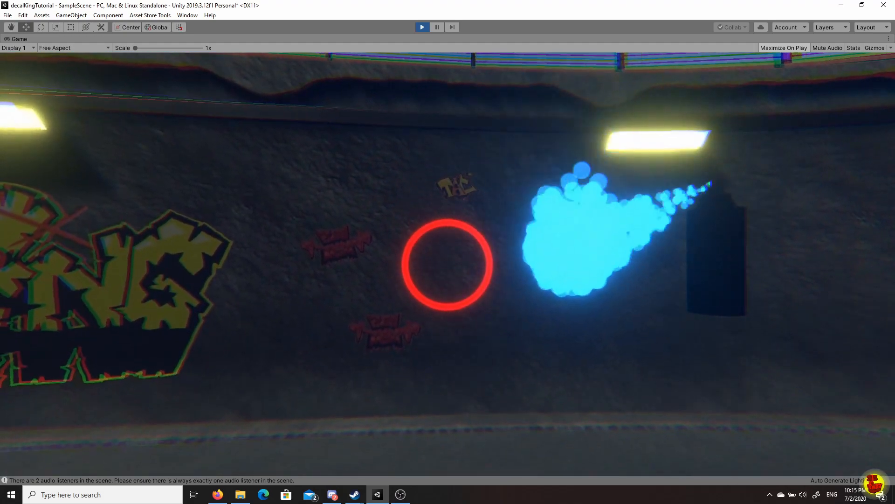
{"action": "left_click", "coordinate": [447, 264]}
{"action": "left_click", "coordinate": [446, 264]}
{"action": "left_click", "coordinate": [447, 264]}
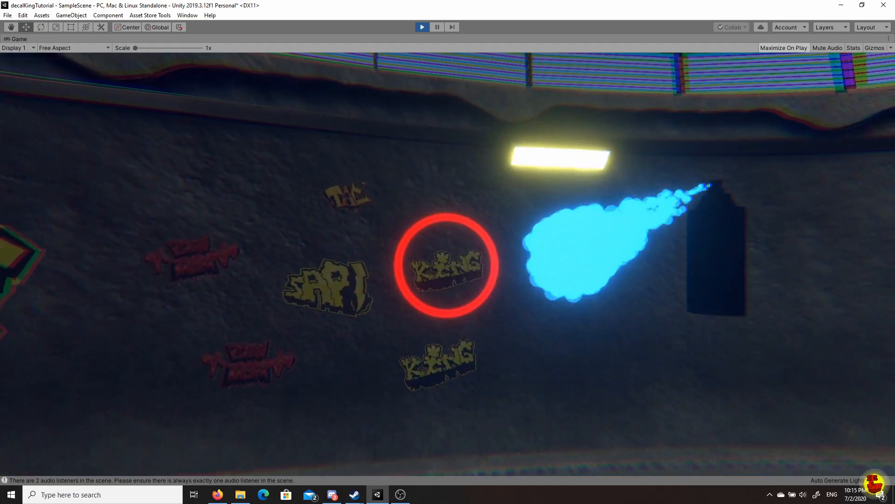
{"action": "left_click", "coordinate": [447, 264]}
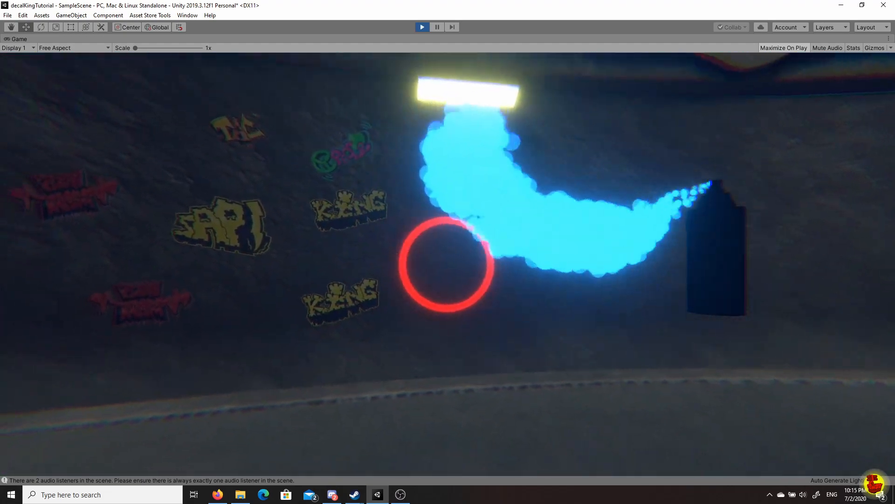
{"action": "left_click", "coordinate": [446, 264]}
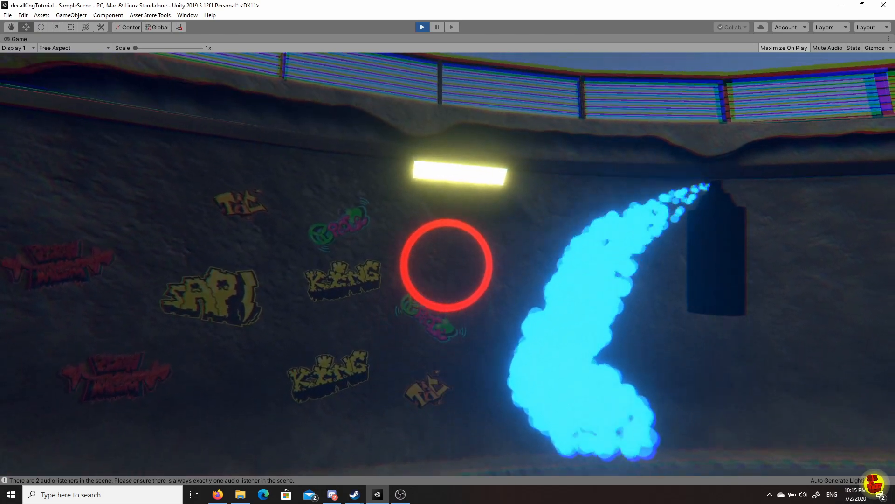
{"action": "left_click", "coordinate": [446, 264]}
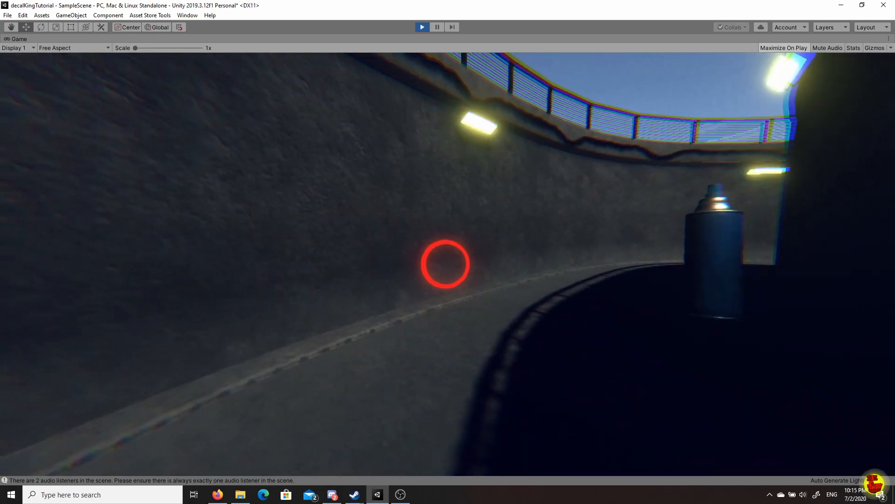
{"action": "left_click", "coordinate": [447, 264]}
{"action": "left_click", "coordinate": [438, 264]}
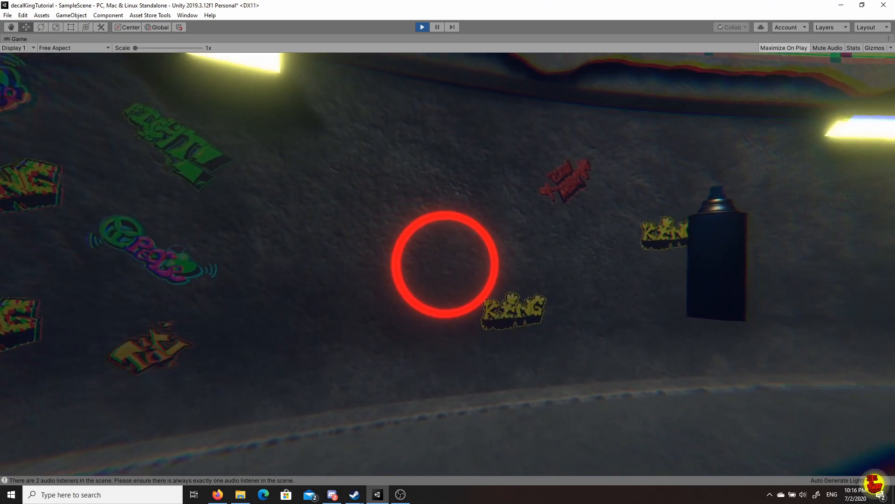
Move sideways along the wall, spray two more KING decals, then walk forward.
{"action": "key", "text": "d"}
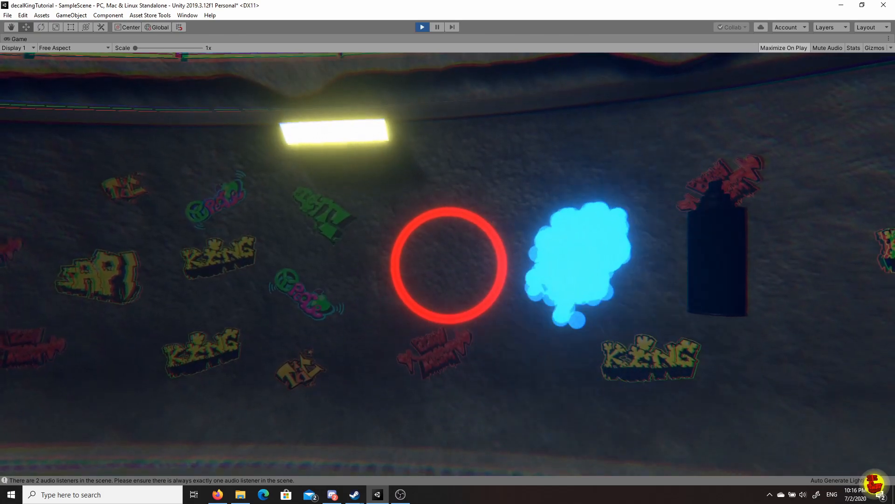
{"action": "left_click", "coordinate": [448, 264]}
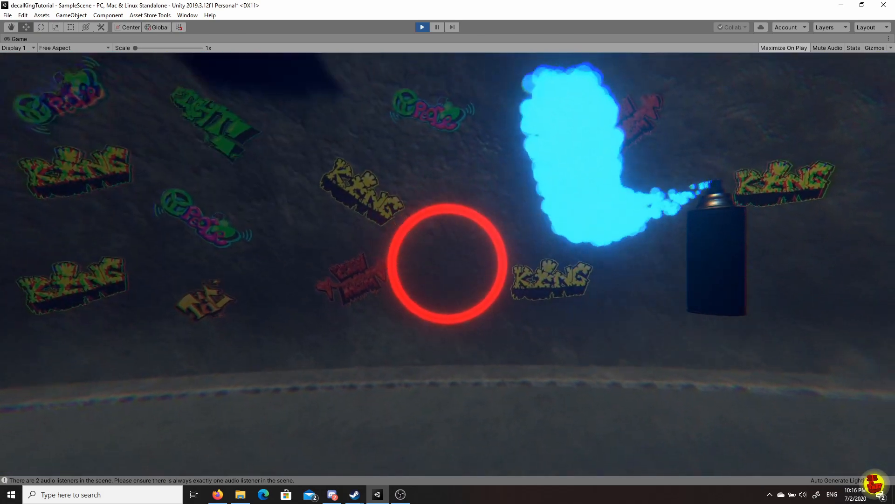
{"action": "left_click", "coordinate": [448, 263]}
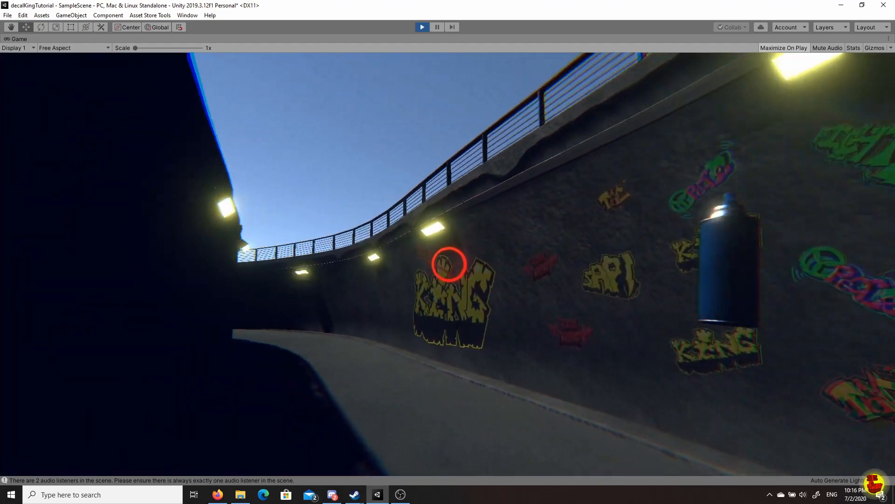
{"action": "key", "text": "w"}
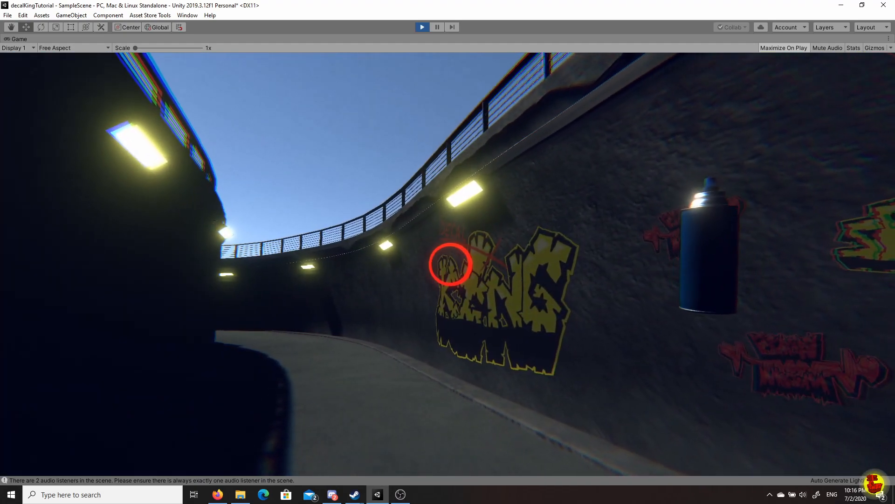
{"action": "key", "text": "w"}
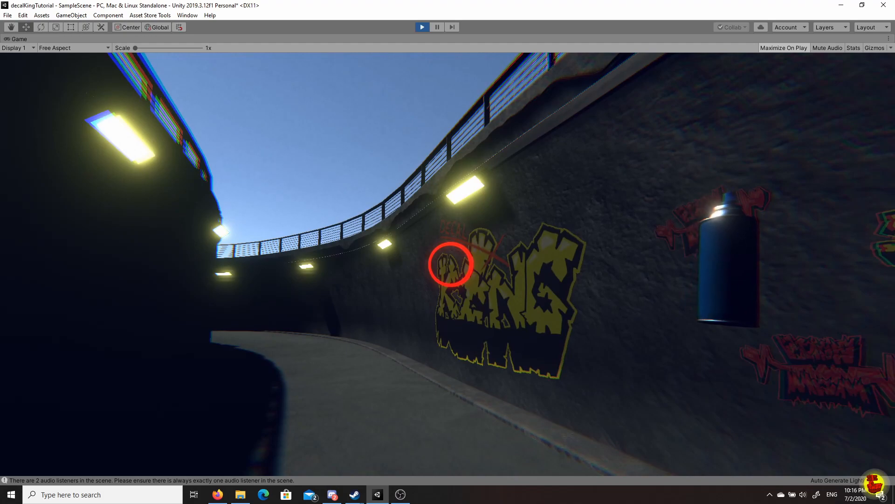